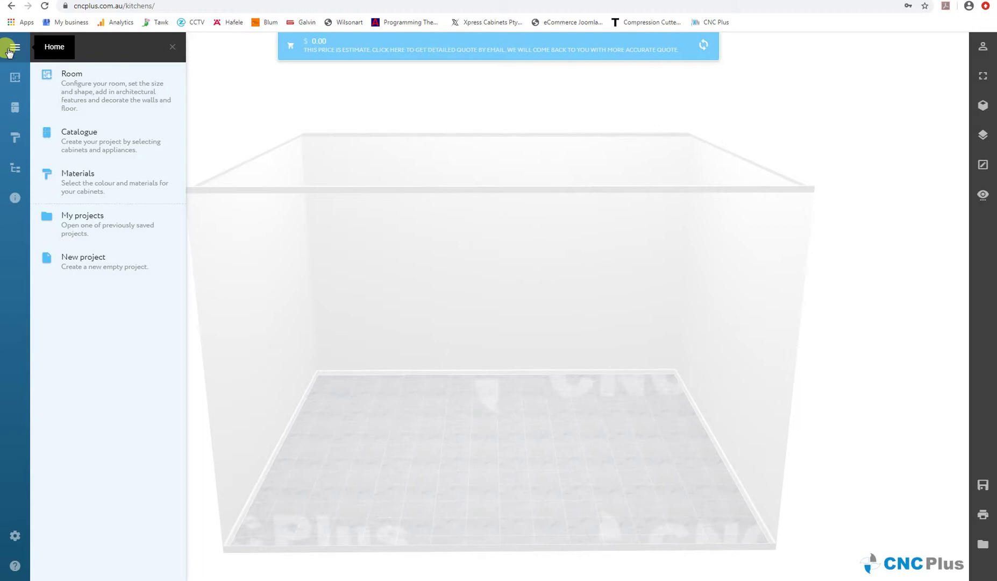
Set the room size to 5000 mm wide, 2750 mm high and 4500 mm deep.
click(75, 83)
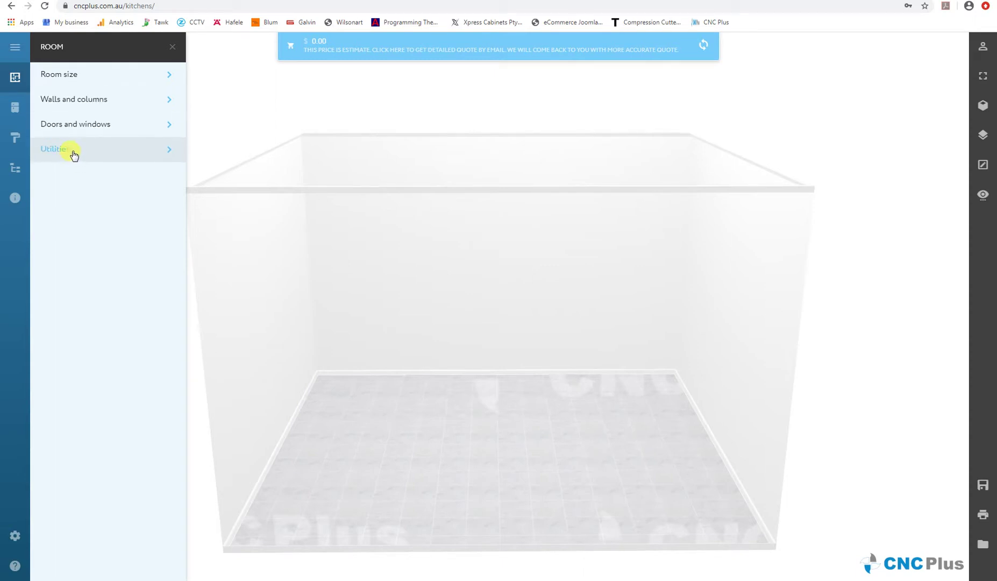
click(84, 80)
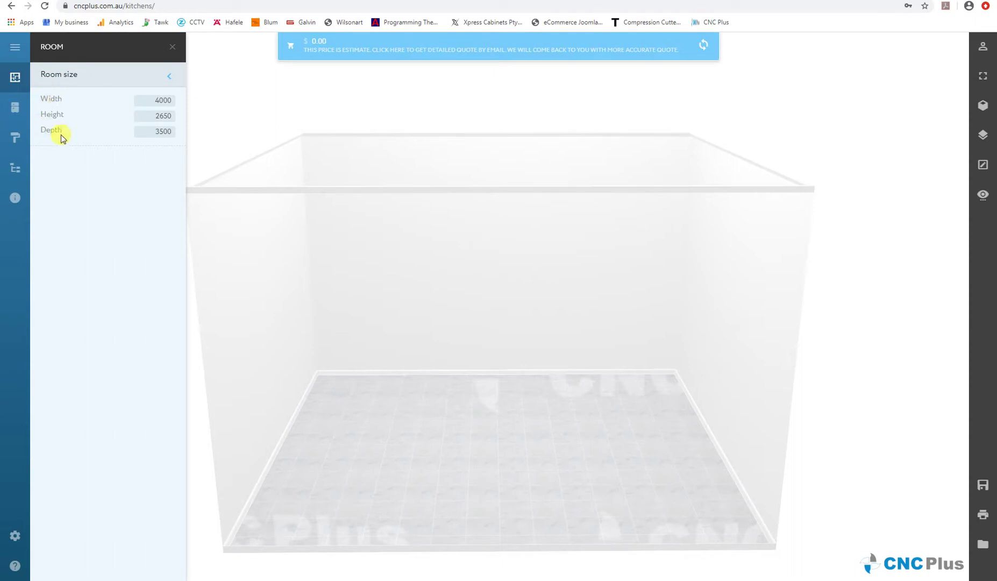
double_click(156, 99)
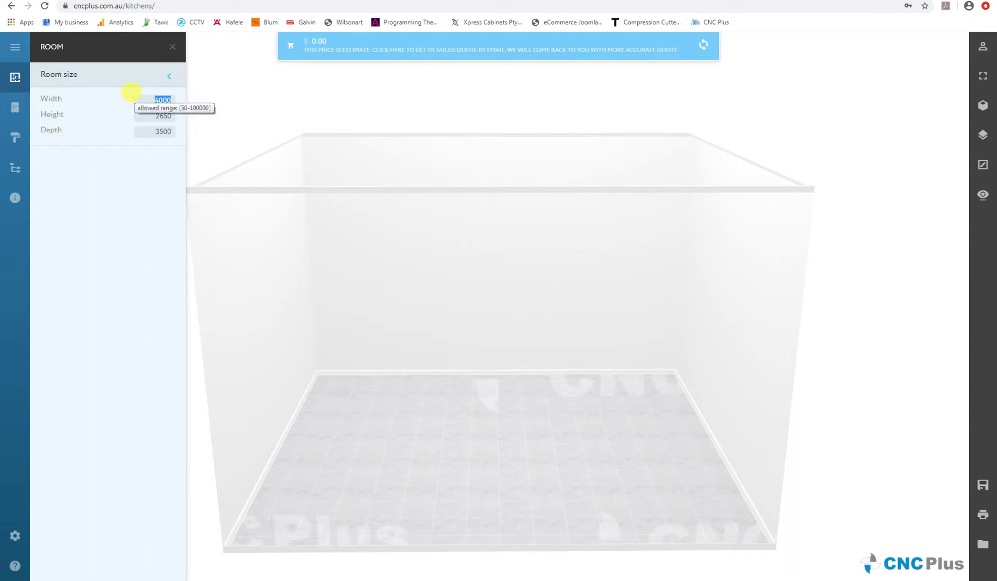
text(5000)
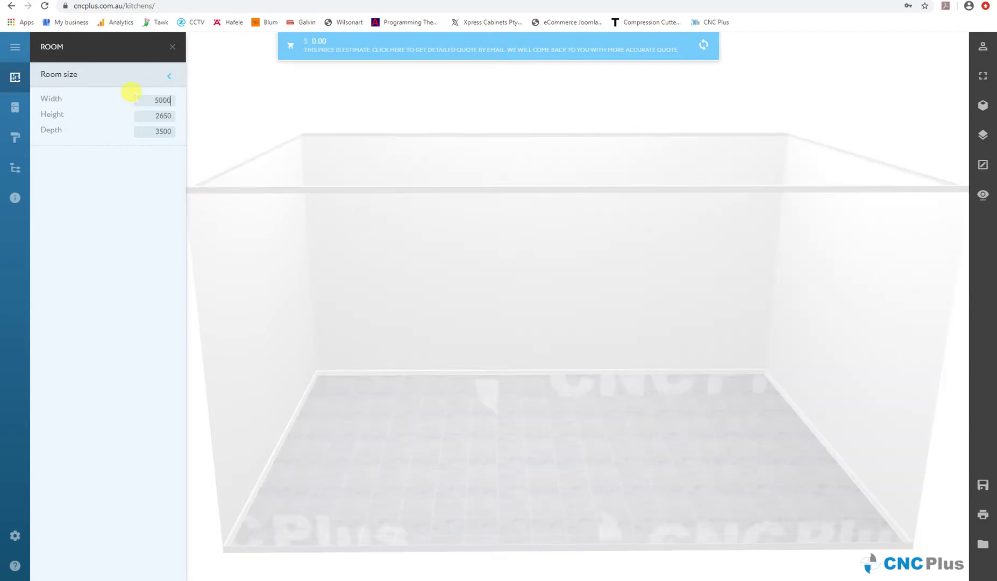
double_click(143, 131)
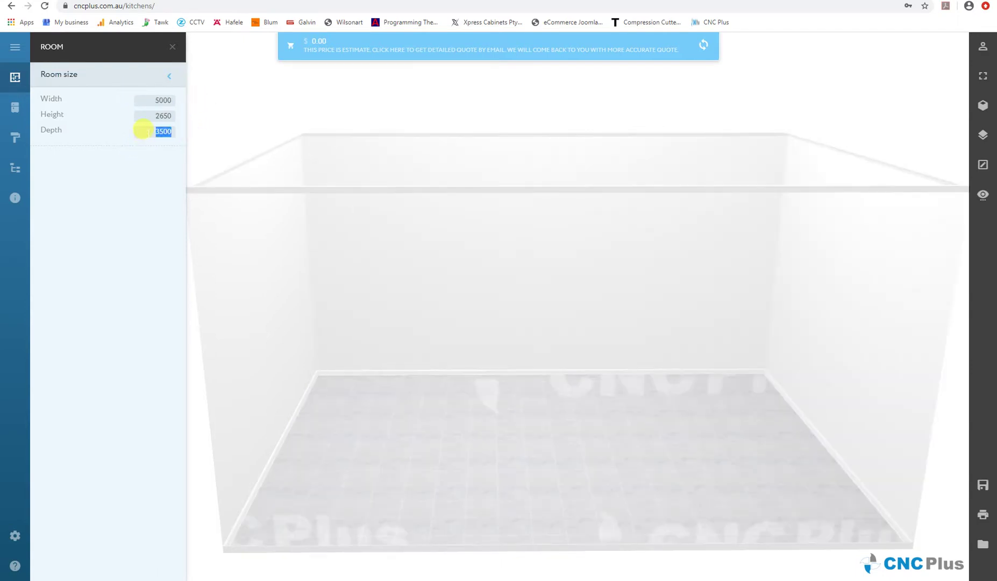
text(4500)
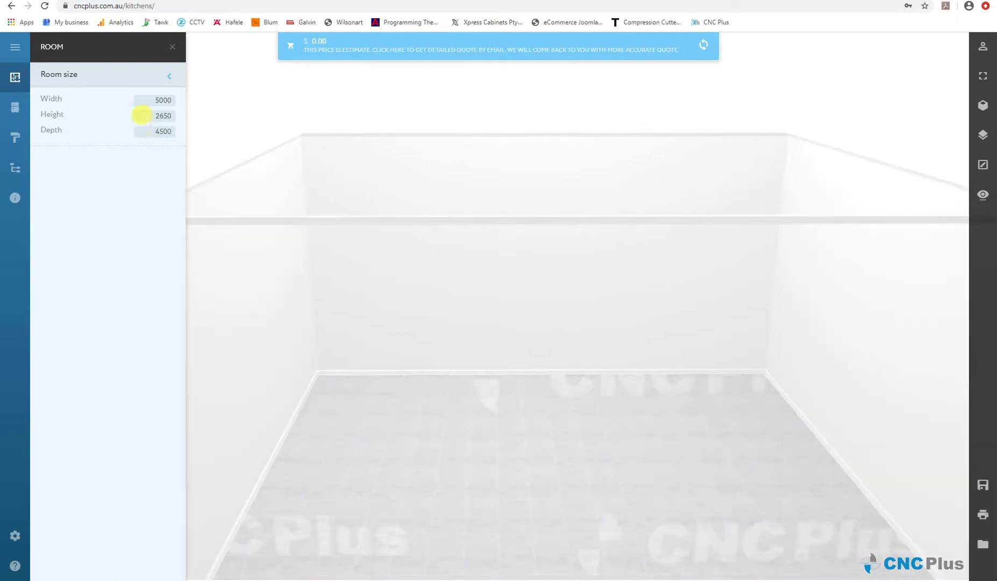
double_click(142, 114)
text(2750)
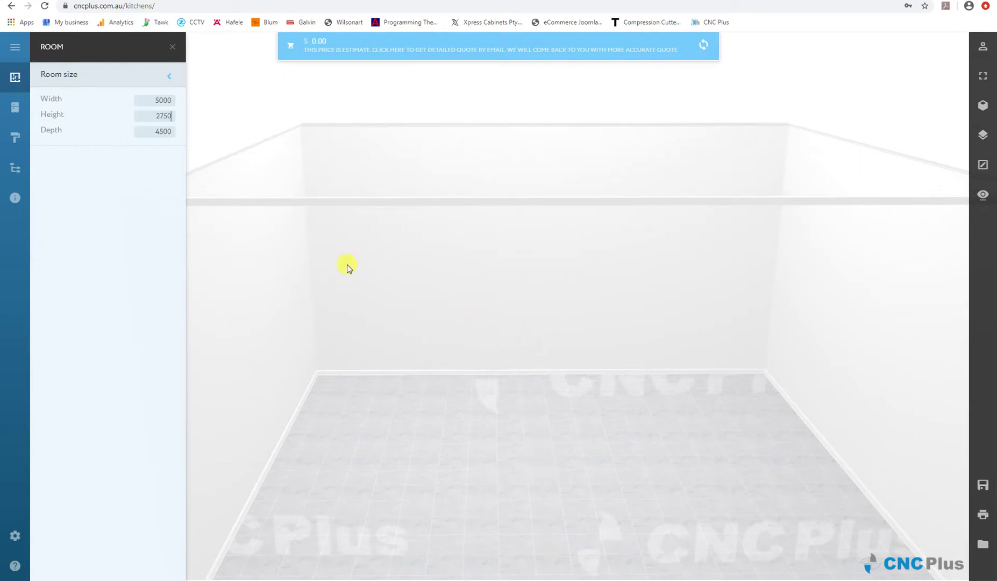
click(166, 80)
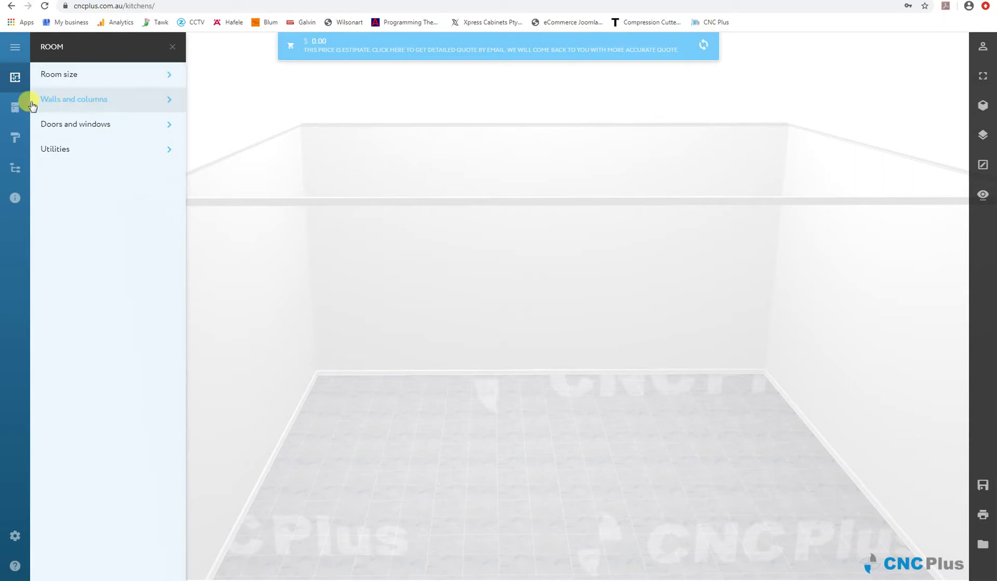
Place a column from the walls and columns elements in the room's back left corner.
click(168, 103)
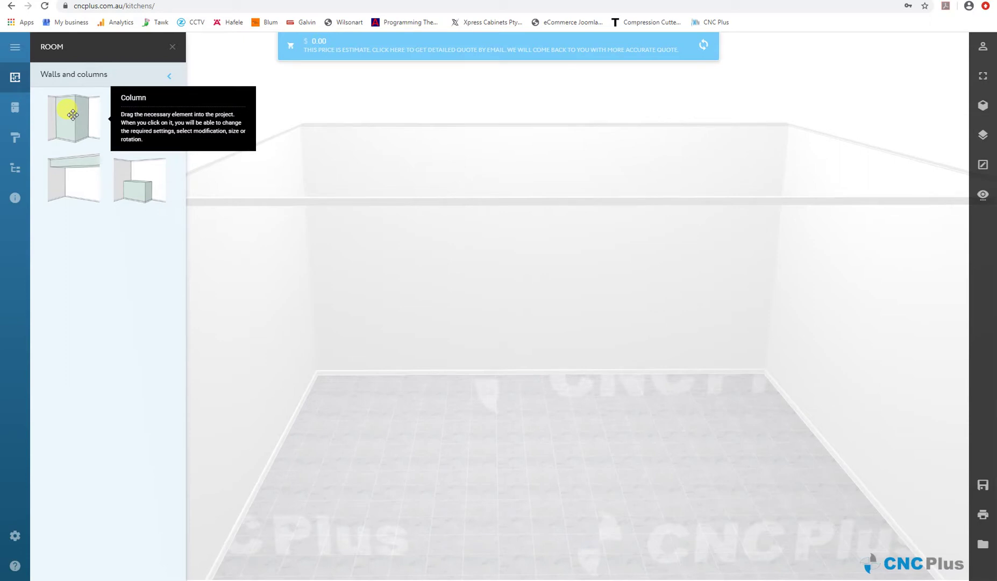
drag(72, 114, 323, 297)
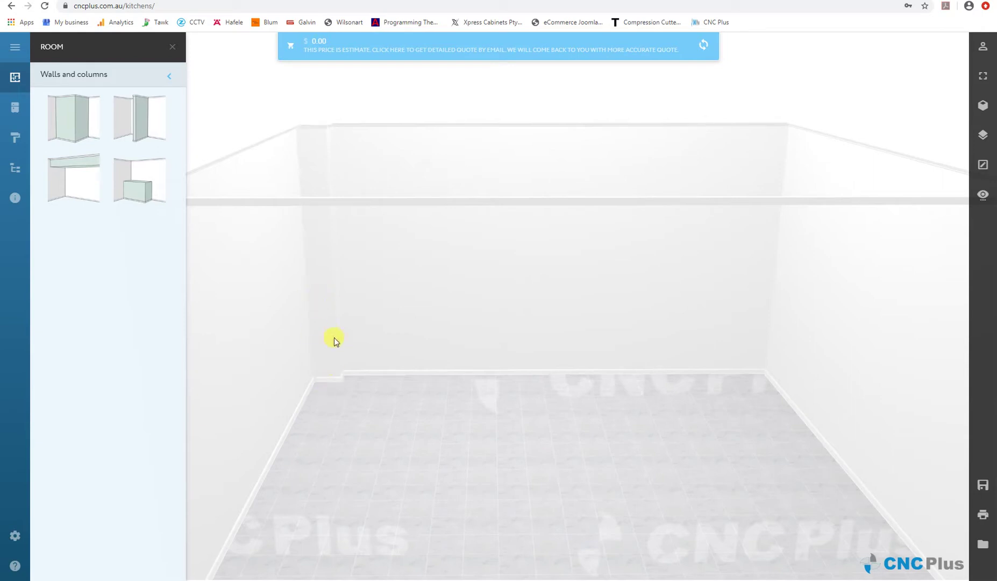
click(315, 312)
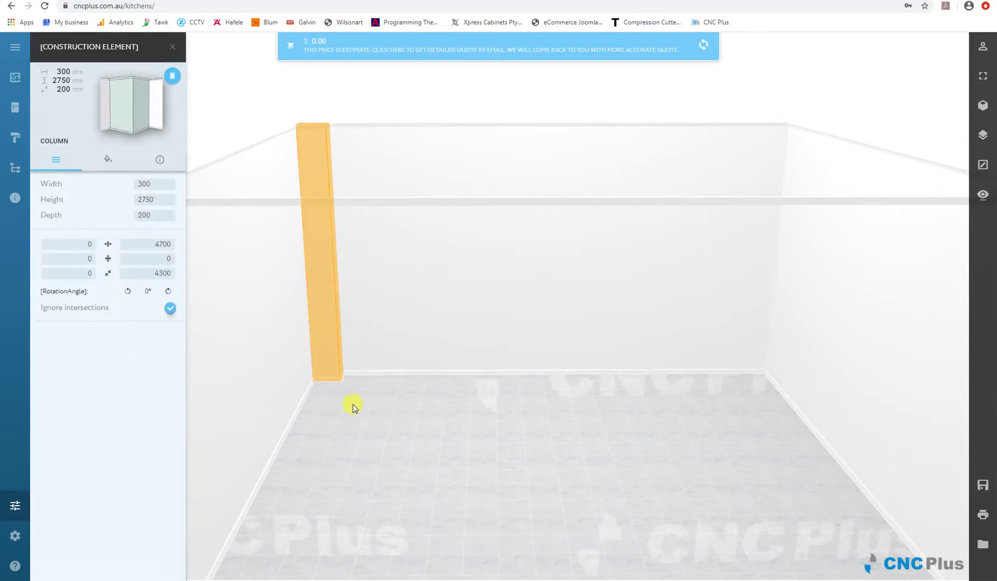
Resize the corner column to 900 mm wide and 1000 mm deep.
drag(353, 403, 349, 352)
click(338, 355)
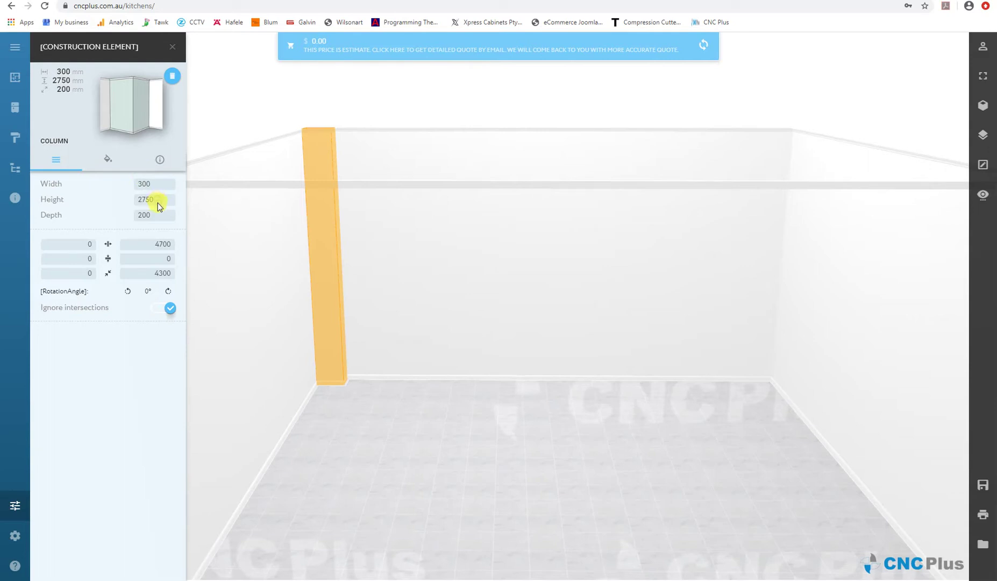
click(142, 215)
click(76, 243)
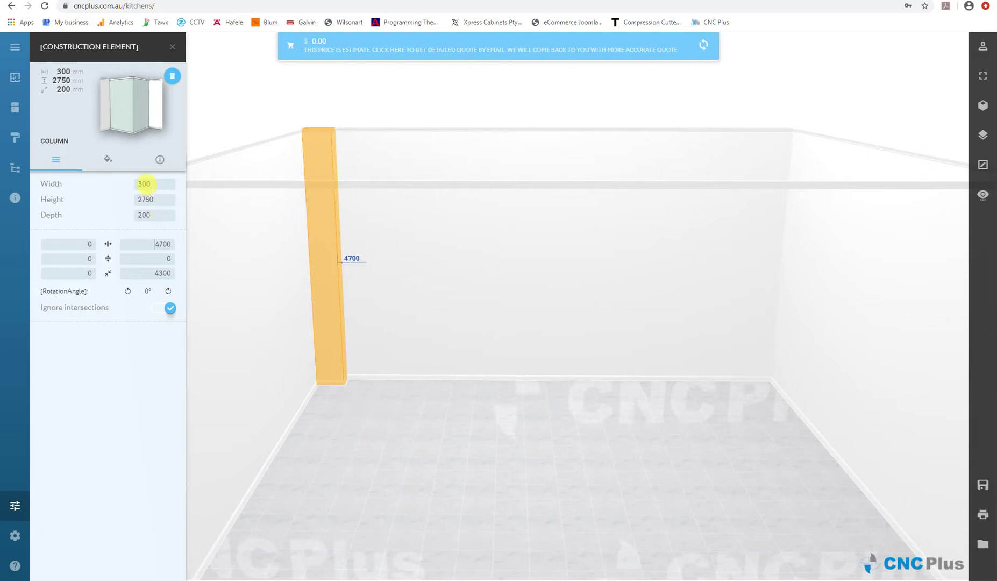
double_click(144, 183)
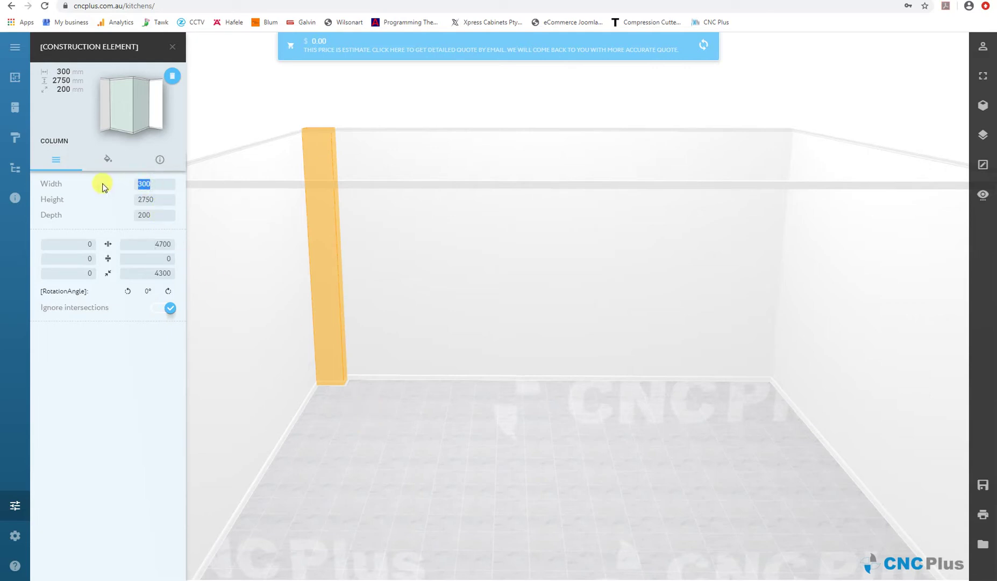
text(900)
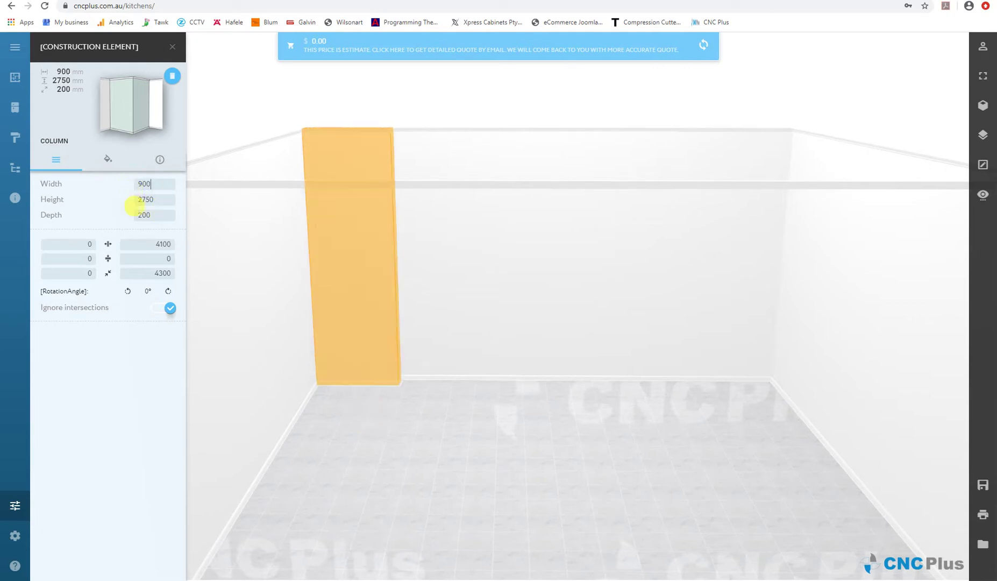
double_click(152, 214)
text(10)
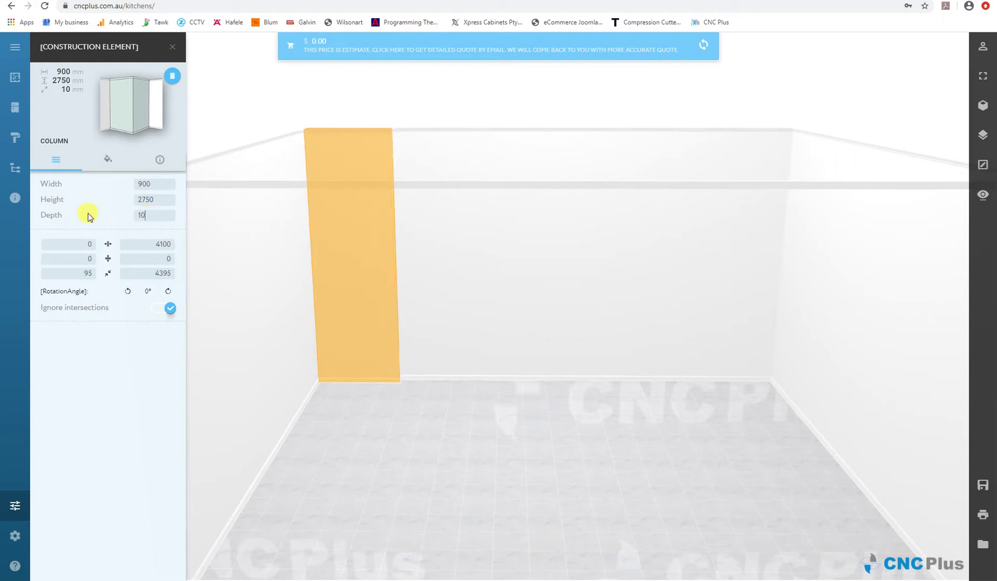
text(00)
click(524, 404)
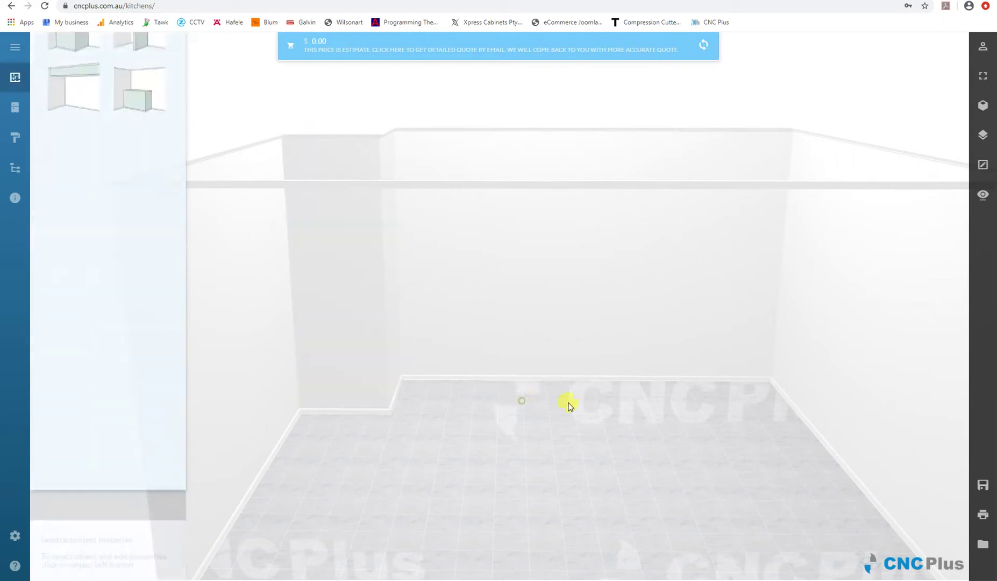
Move the column along the back wall to about 2025 mm from the left wall.
drag(614, 412, 573, 437)
click(428, 254)
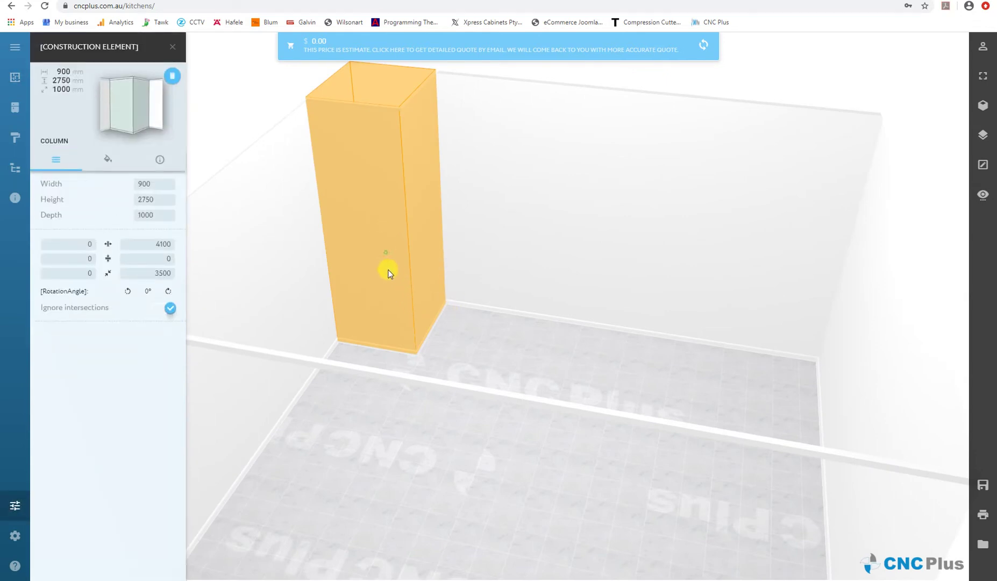
drag(387, 270, 595, 314)
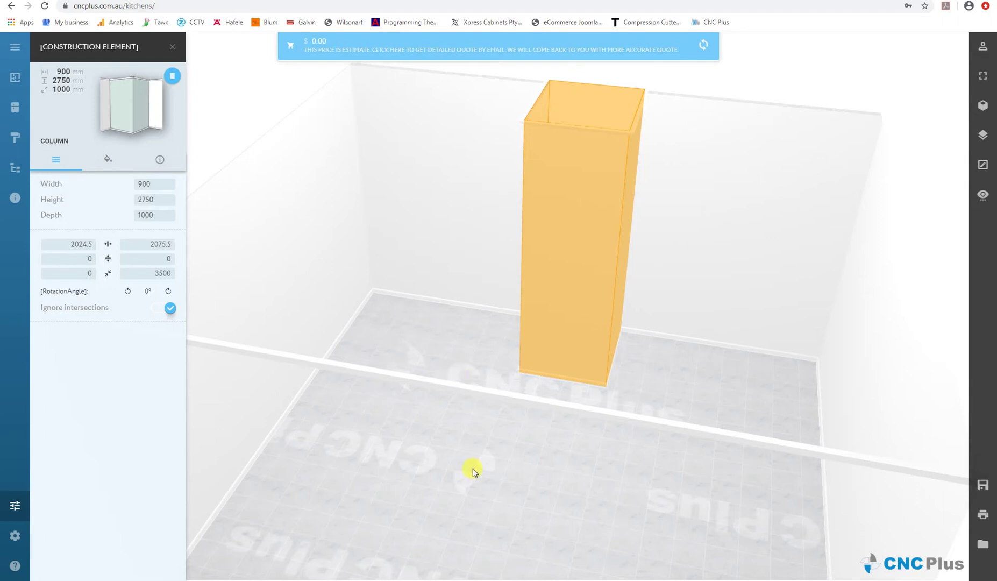
click(472, 469)
click(583, 315)
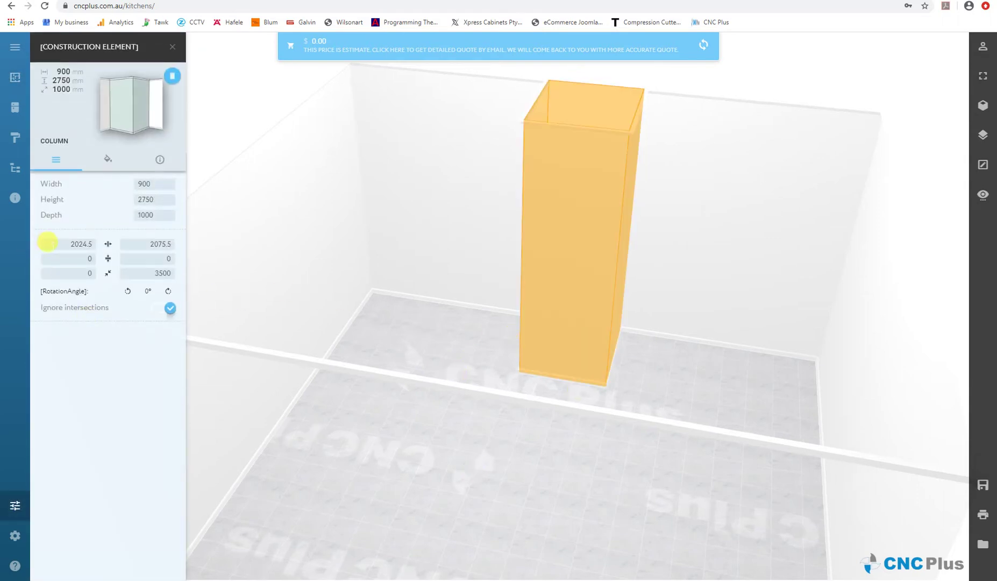
Set the column's distance from the left wall to 0.
mouse_move(57, 240)
click(62, 240)
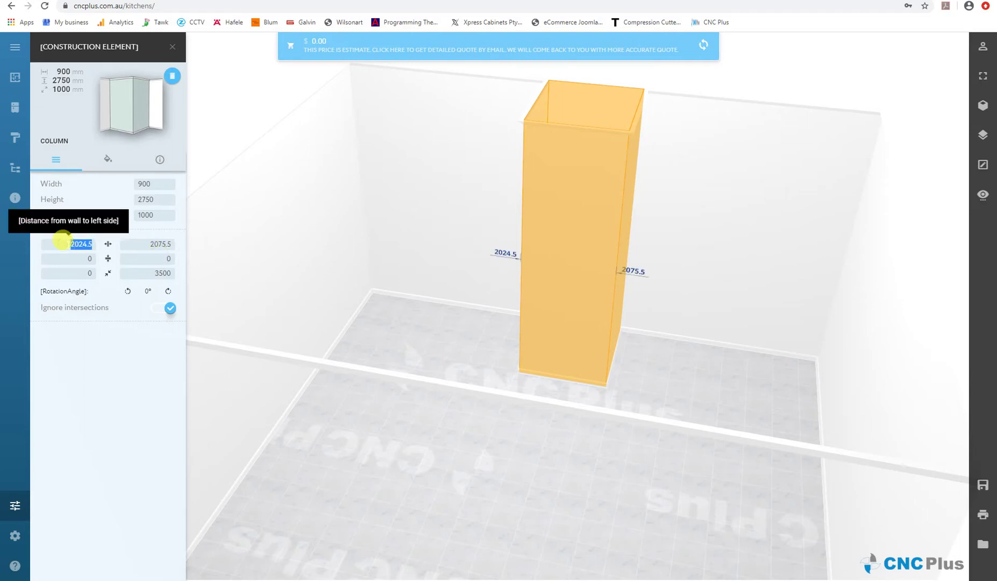
text(0)
click(434, 422)
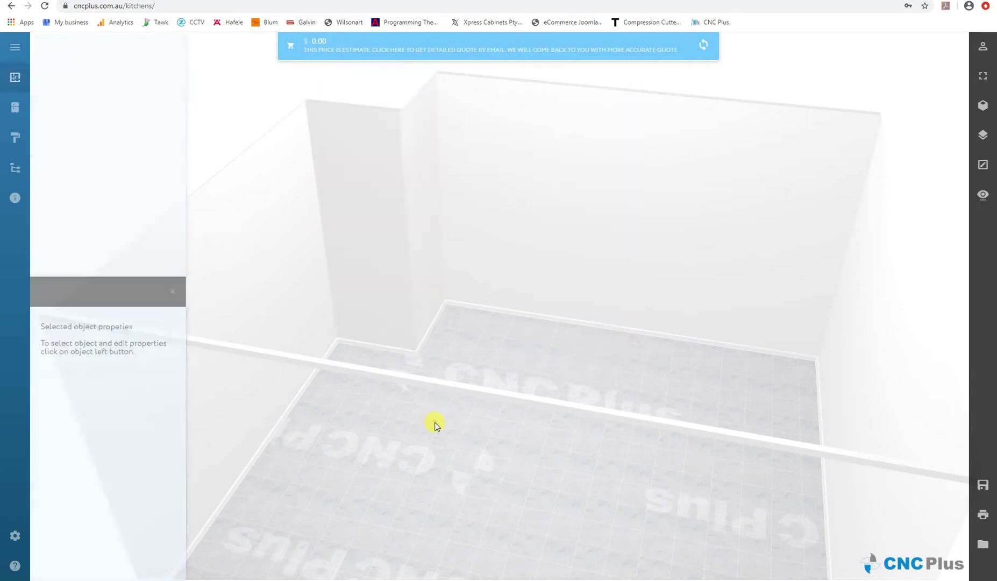
Place a wall element against the room's back wall, about 2950 mm from the left wall.
drag(554, 463, 498, 467)
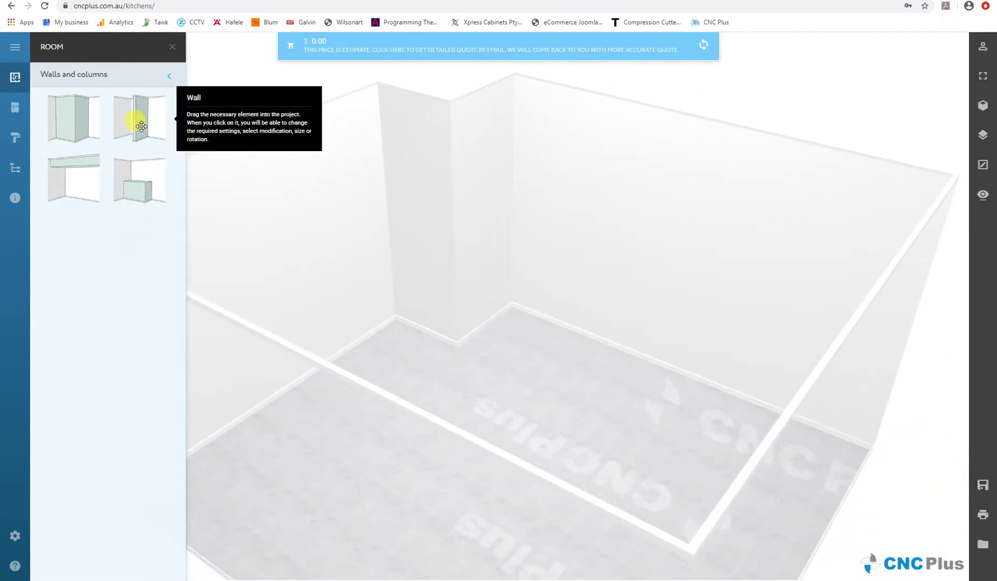
drag(141, 126, 685, 298)
drag(439, 442, 645, 430)
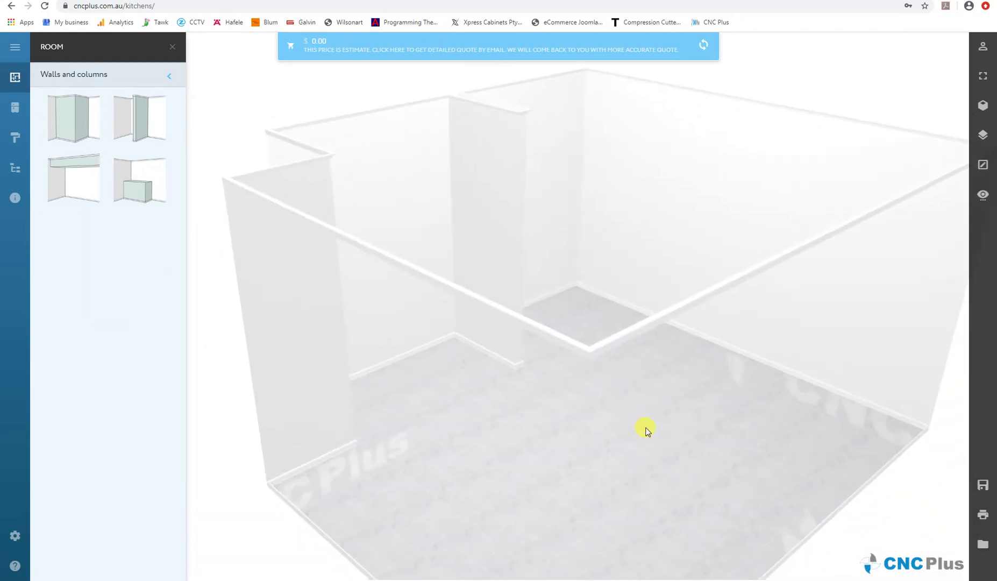
Set the added wall's depth to 700 mm.
click(491, 204)
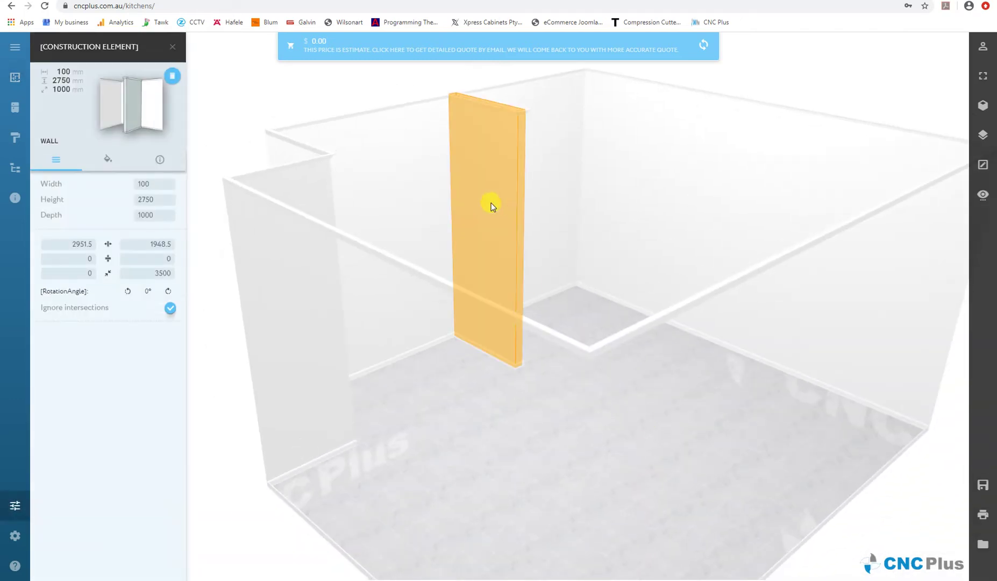
double_click(161, 209)
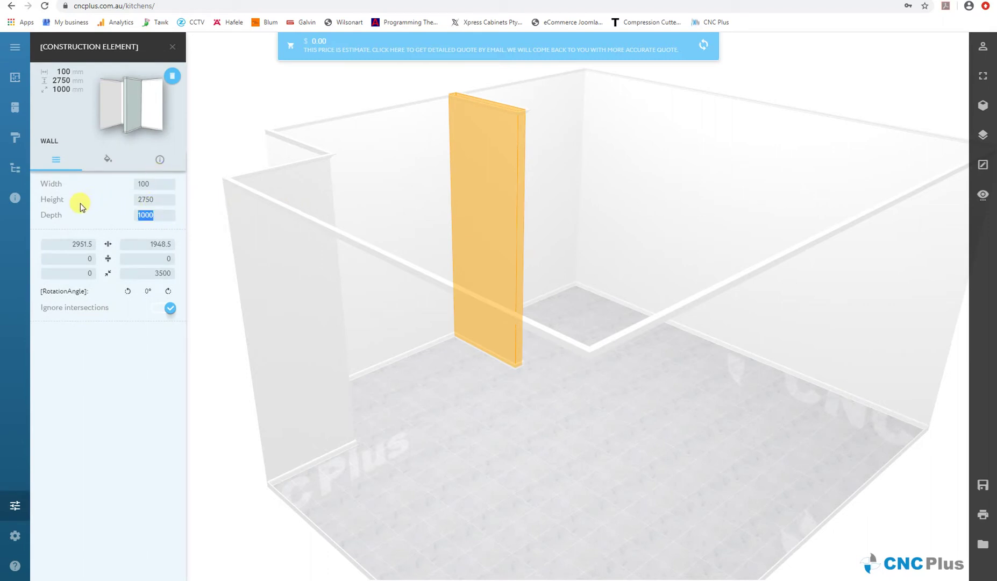
text(700)
click(693, 376)
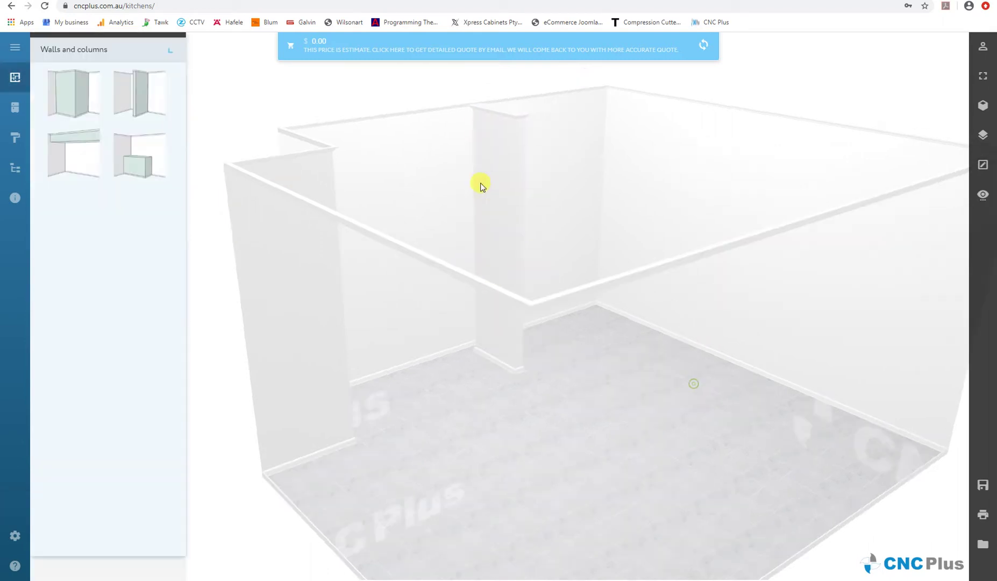
Extend the added wall across the full depth of the room by setting its depth to 4500 mm.
click(497, 191)
drag(690, 373, 489, 365)
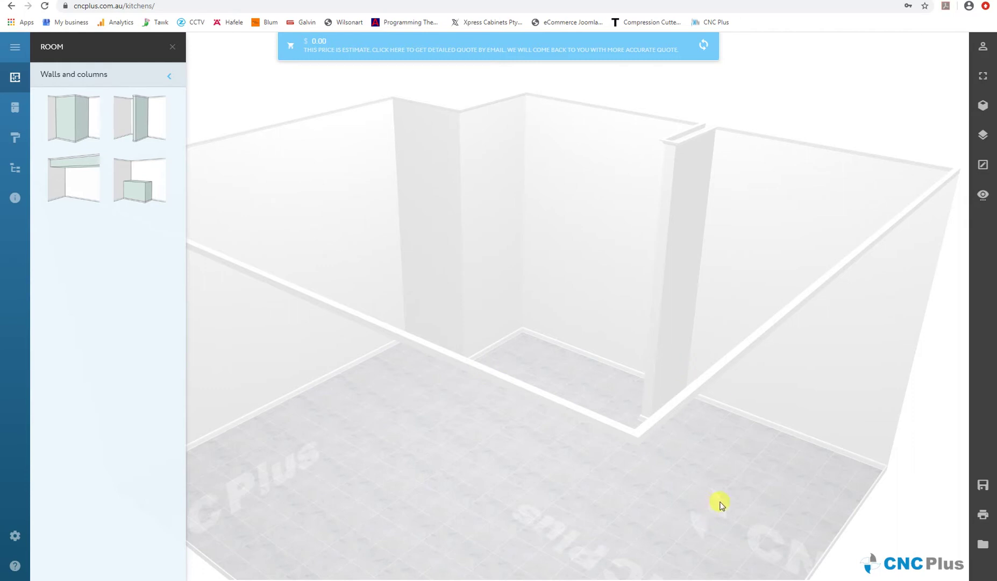
click(684, 351)
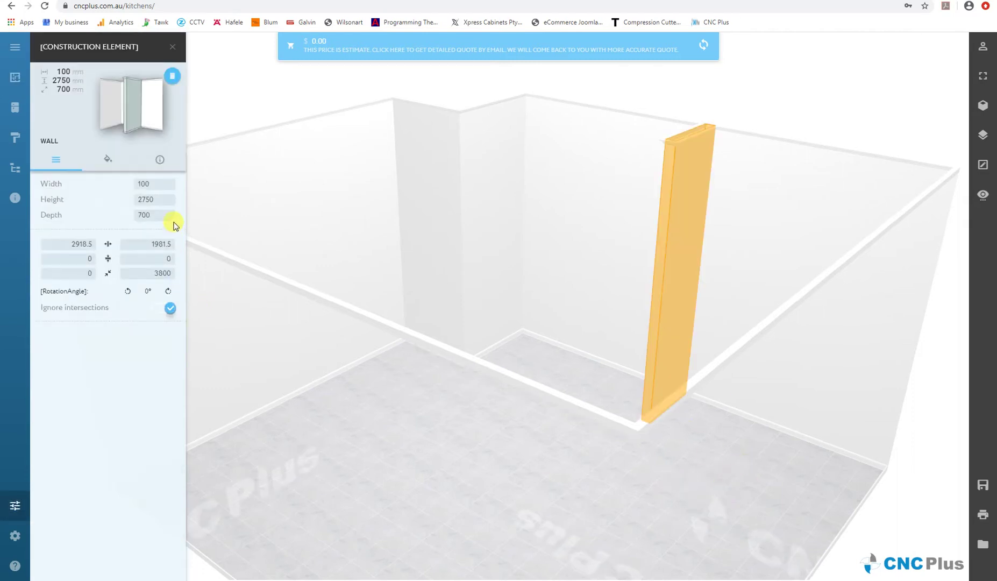
double_click(165, 214)
text(4500)
key(Return)
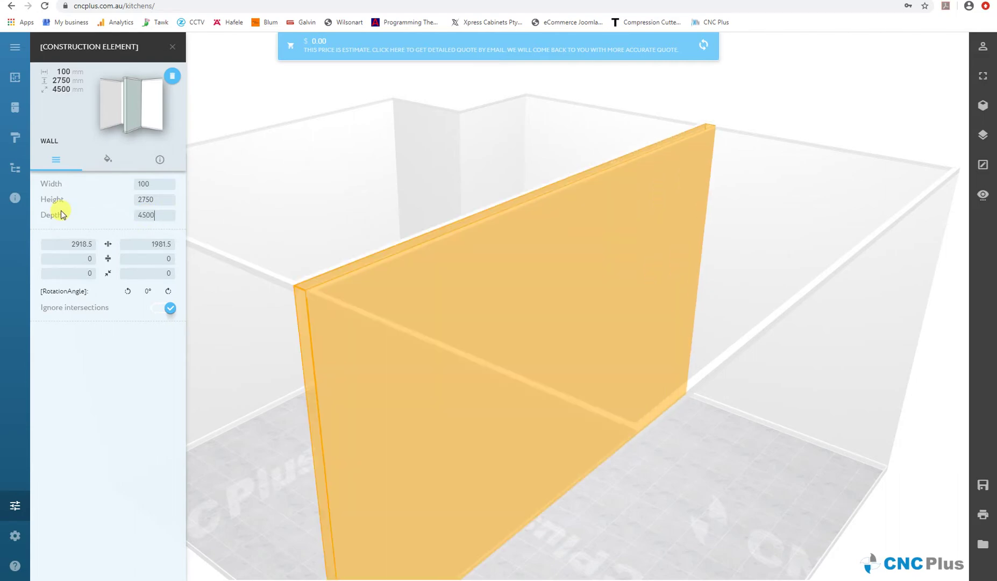
click(657, 471)
drag(263, 438, 447, 462)
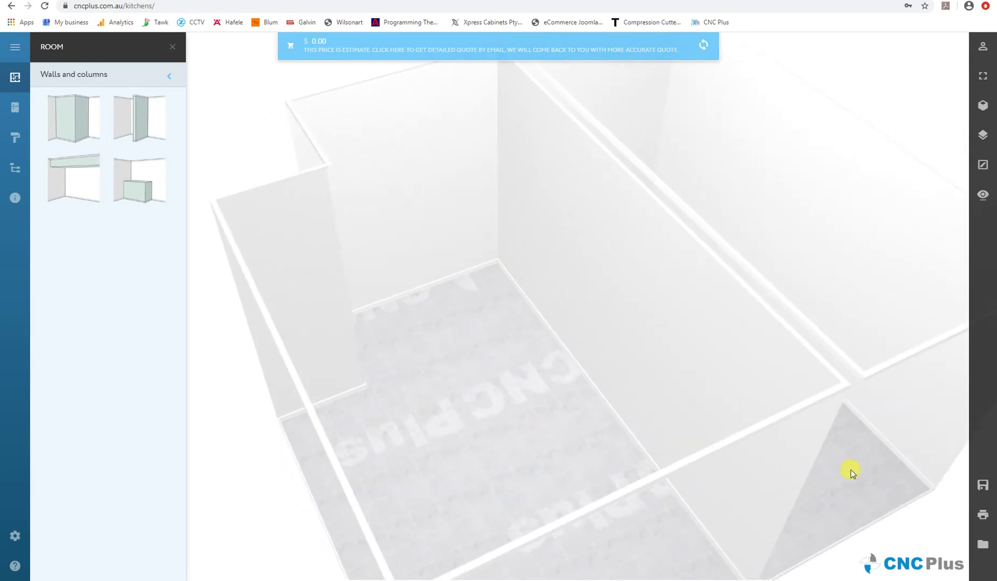
drag(850, 468, 611, 262)
Set the dividing wall's depth to 700 mm and move it against the back wall, about 3116 mm from the left wall.
click(612, 262)
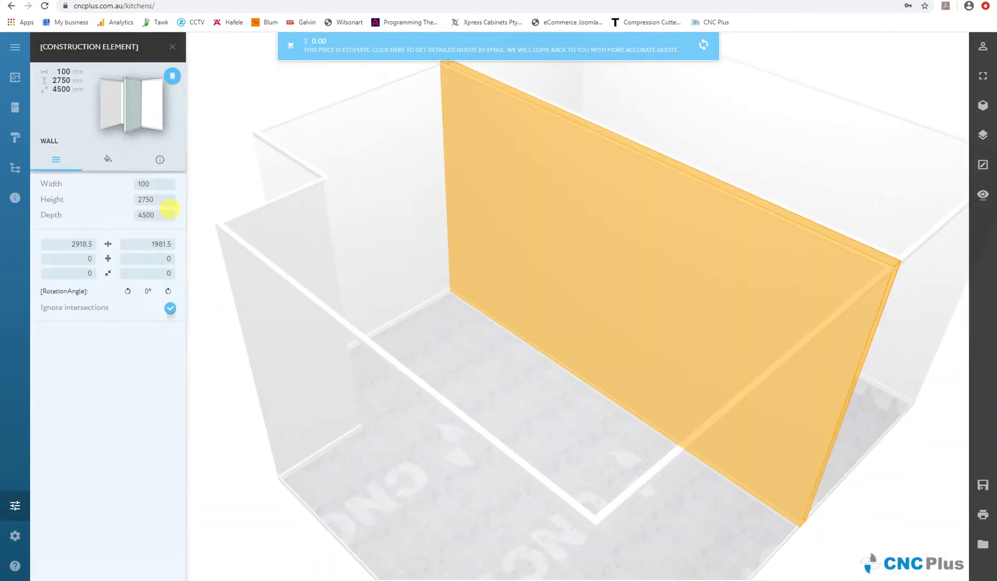
double_click(165, 213)
text(7)
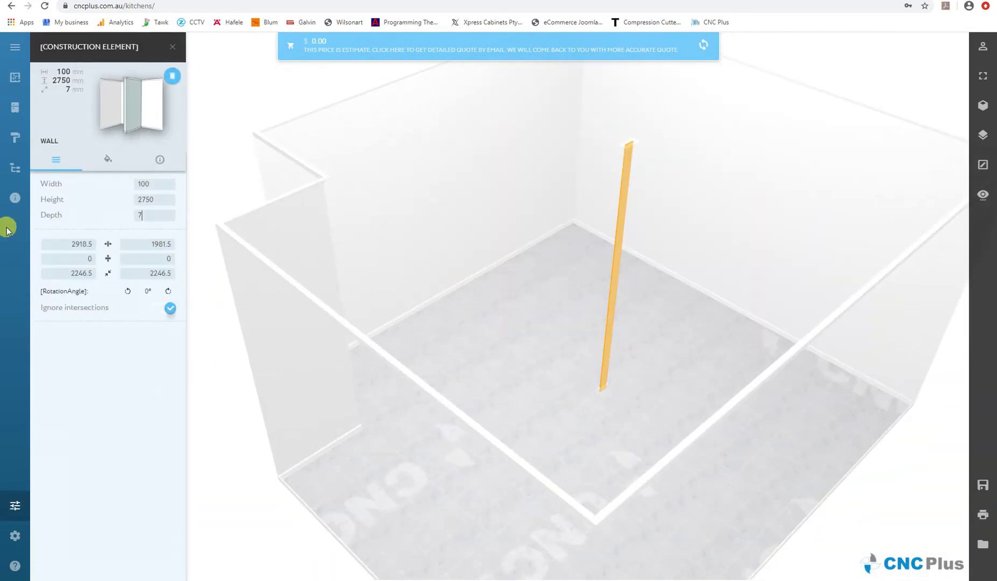
text(00)
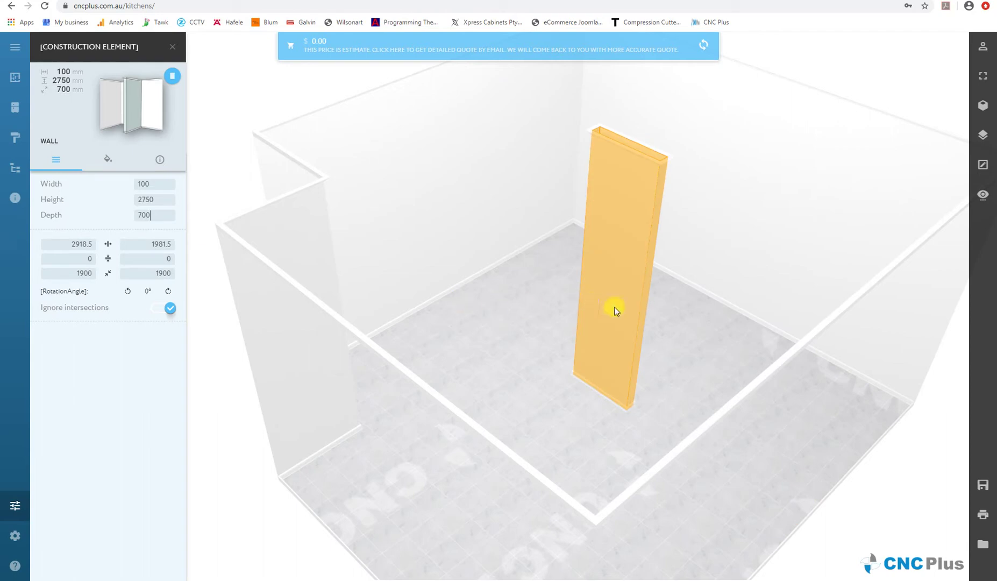
drag(615, 311, 464, 212)
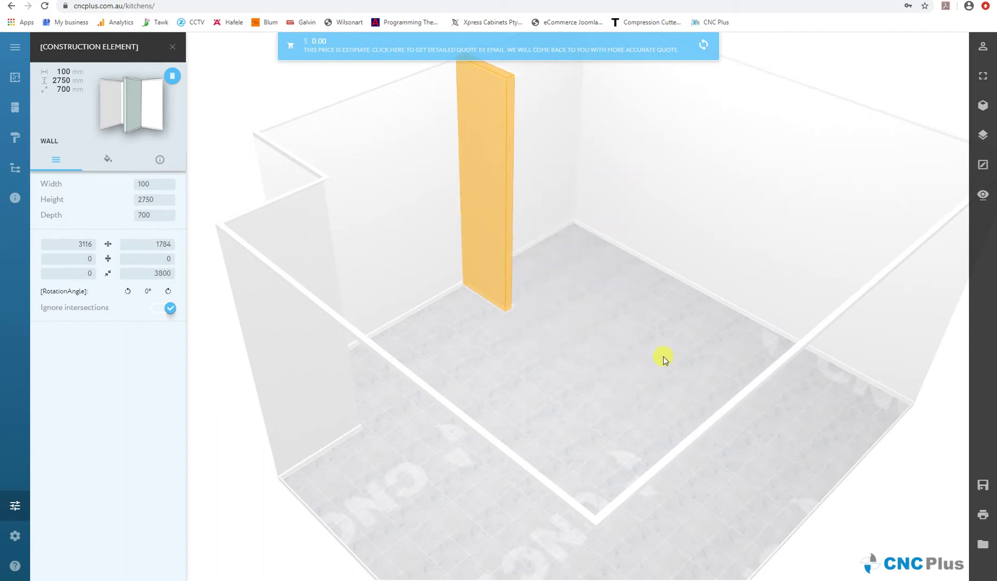
Add a beam along the top of the back wall and set its depth to 600 mm.
click(663, 358)
drag(841, 438, 550, 429)
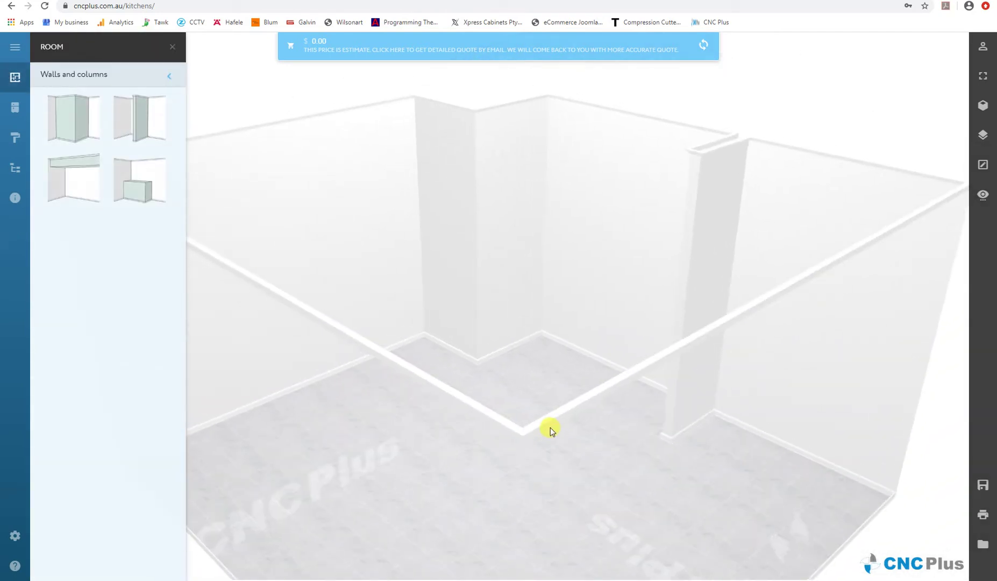
drag(71, 162, 706, 136)
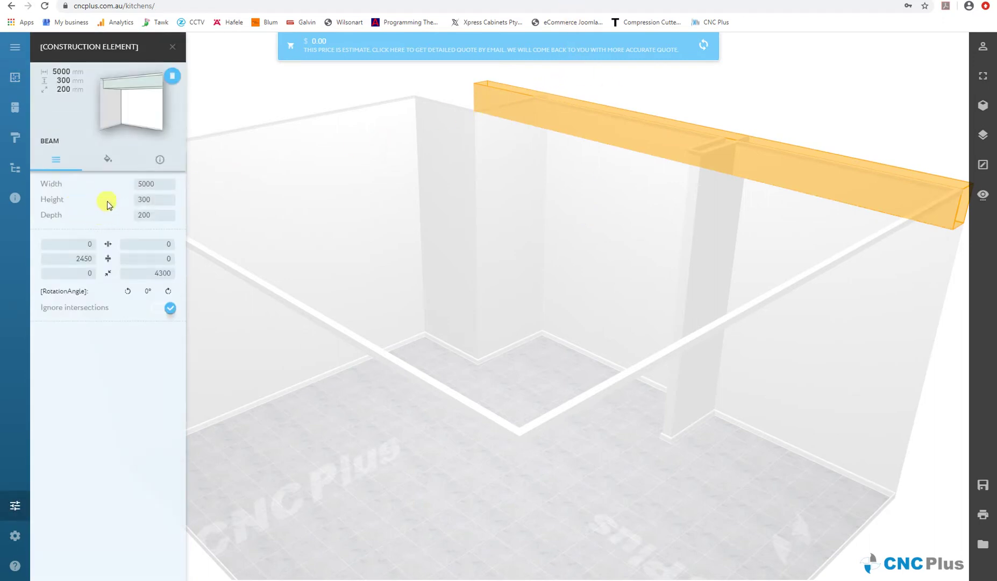
drag(166, 198, 52, 186)
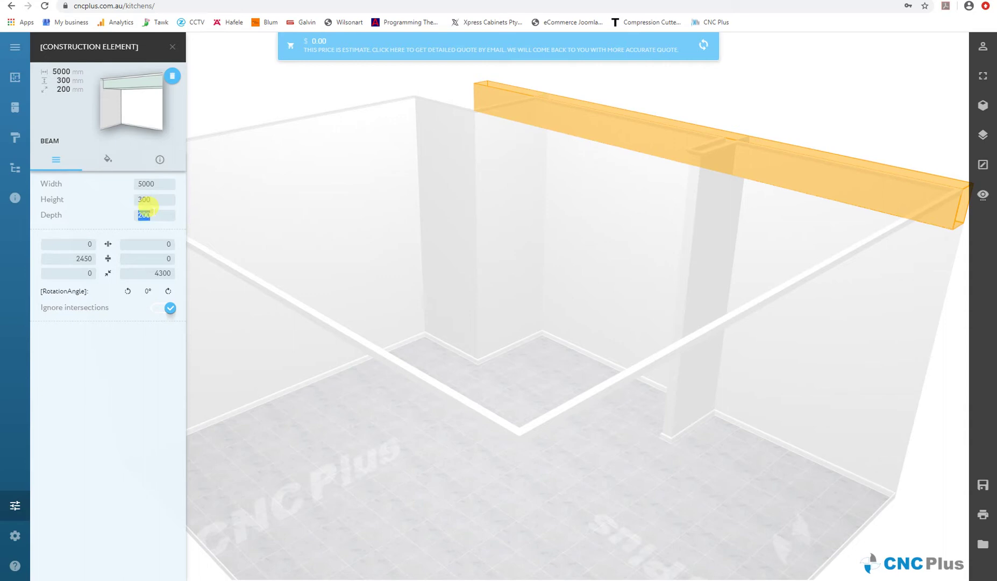
text(600)
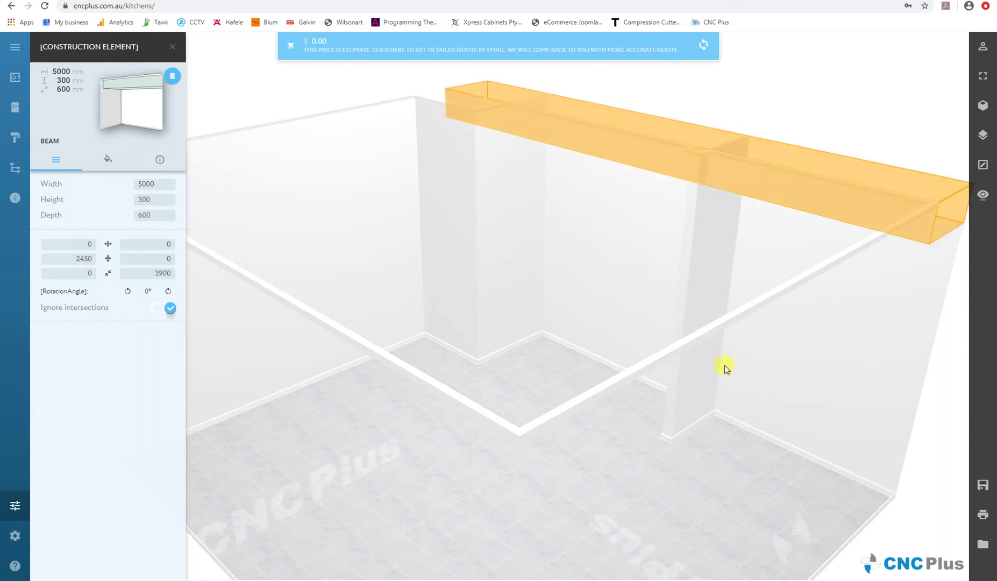
click(729, 400)
drag(642, 464, 507, 460)
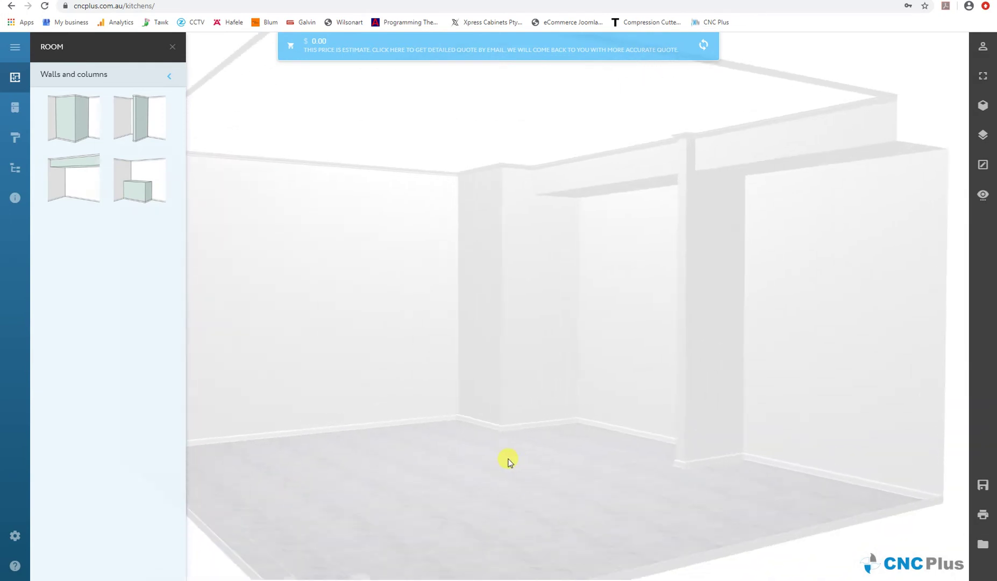
Move the beam from the back wall to the top of the left side wall.
click(559, 193)
drag(725, 162, 383, 163)
click(370, 225)
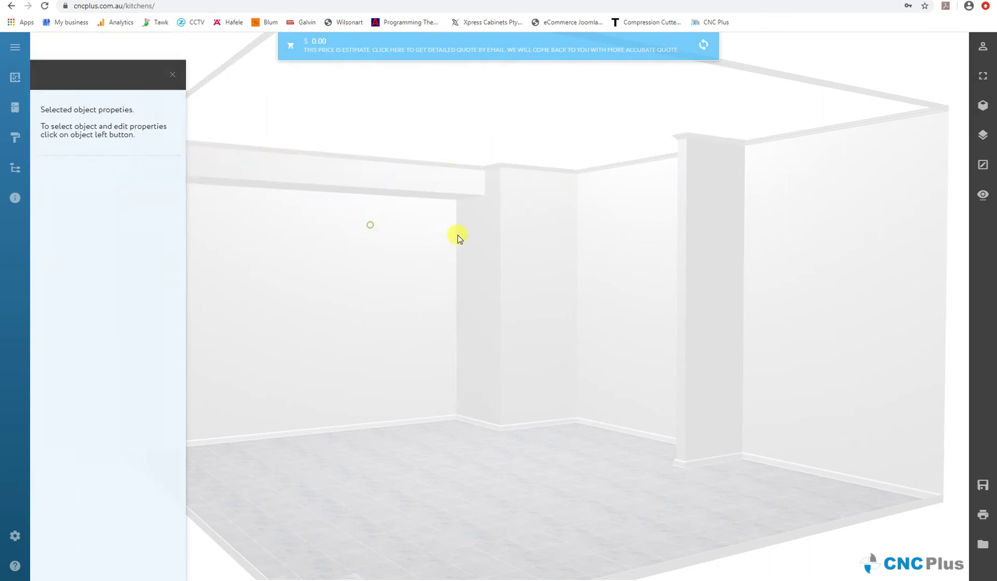
Try a 300 mm offset between the beam's back side and the side wall, and reset that offset to 0.
click(369, 188)
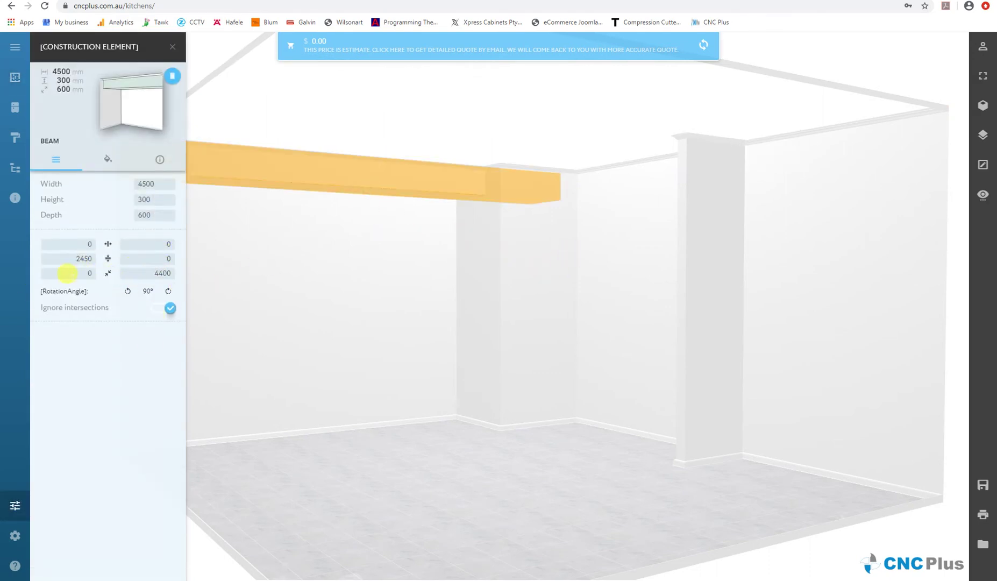
click(69, 274)
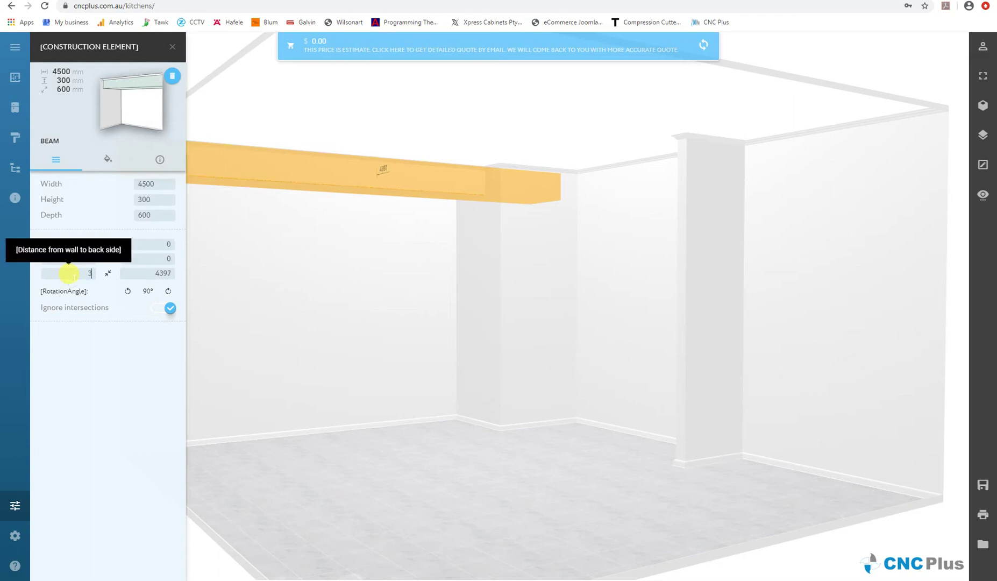
text(3)
click(394, 247)
drag(393, 246, 364, 230)
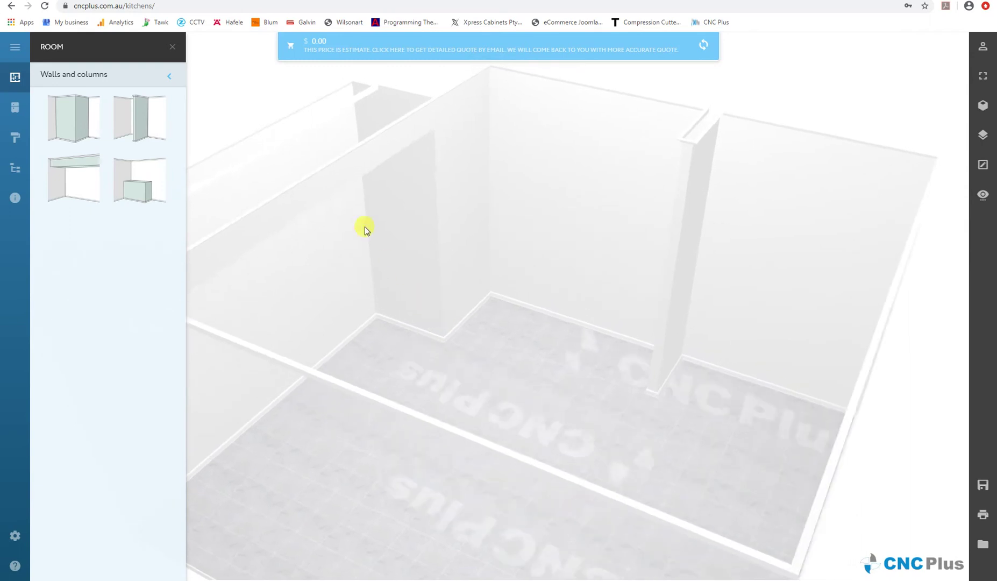
click(335, 189)
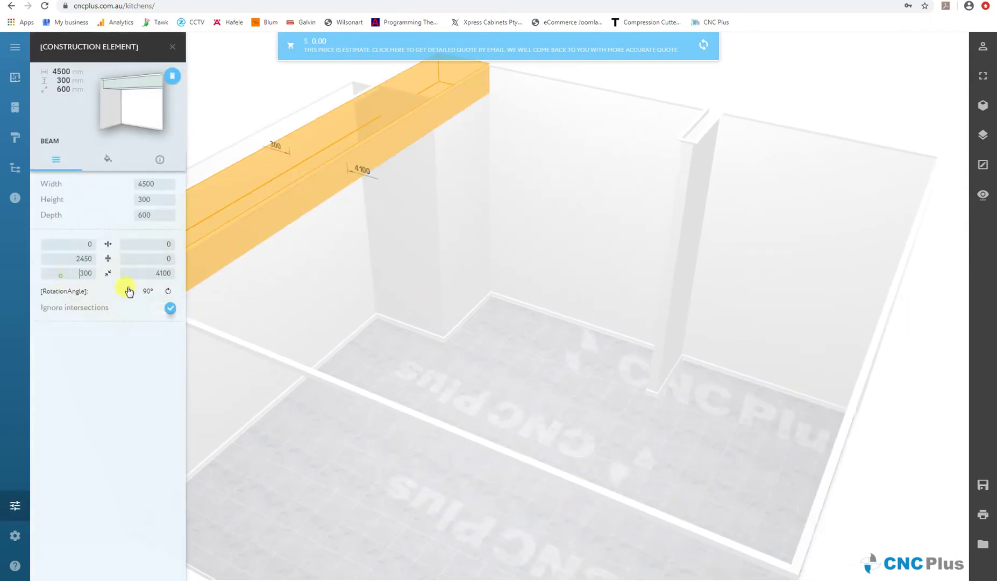
text(0)
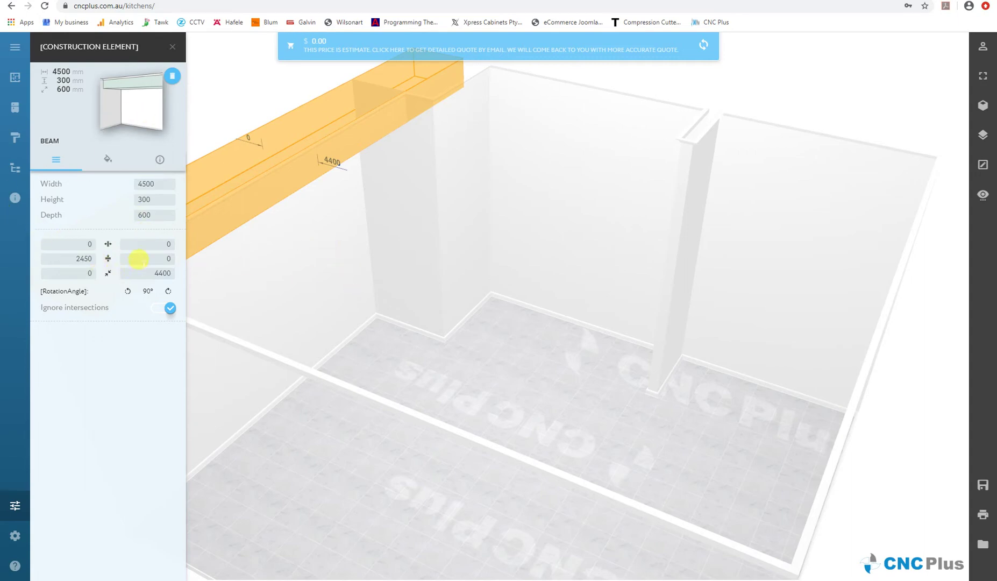
Try lowering the beam 300 mm below the ceiling, and move it back up against the ceiling.
drag(143, 262, 186, 262)
text(300)
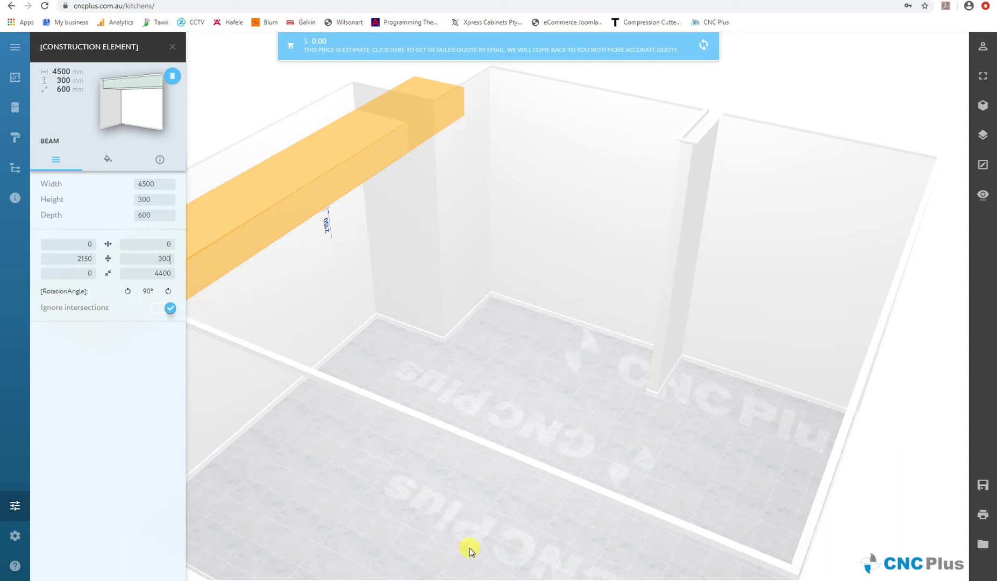
drag(433, 525, 433, 443)
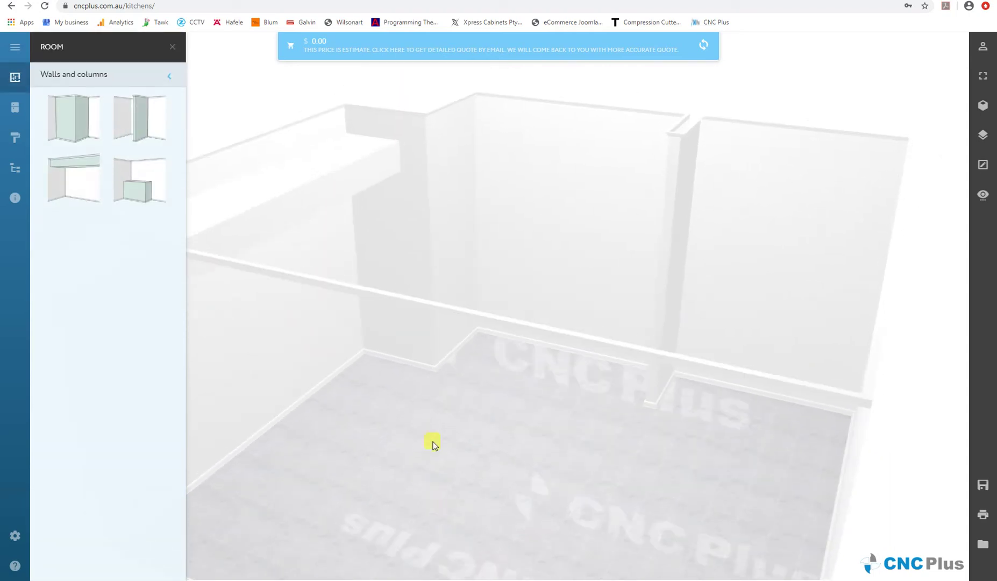
drag(293, 207, 289, 150)
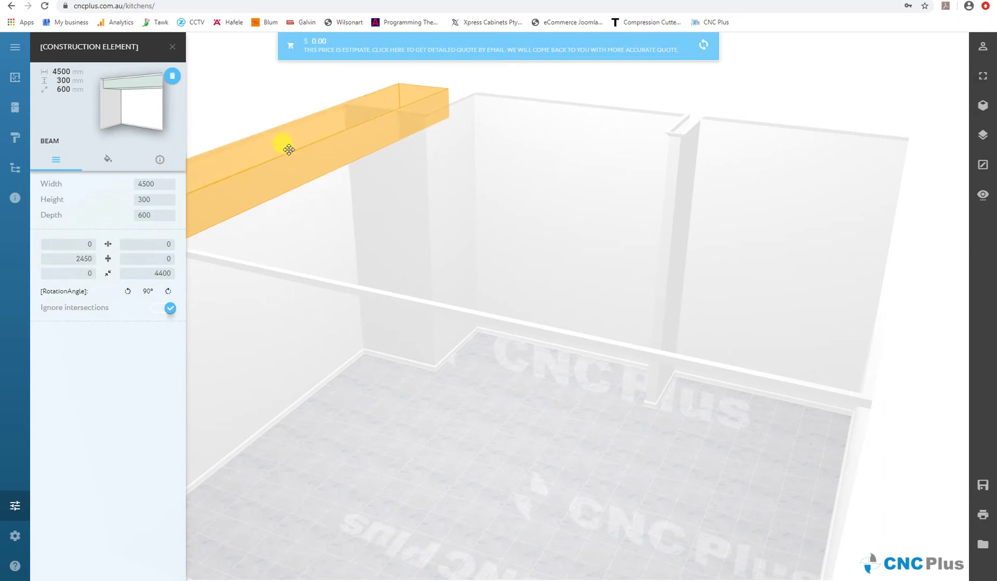
Add a block element to the room and move it up to the ceiling on the right wall, about 1943 mm from the back wall.
drag(322, 451, 220, 249)
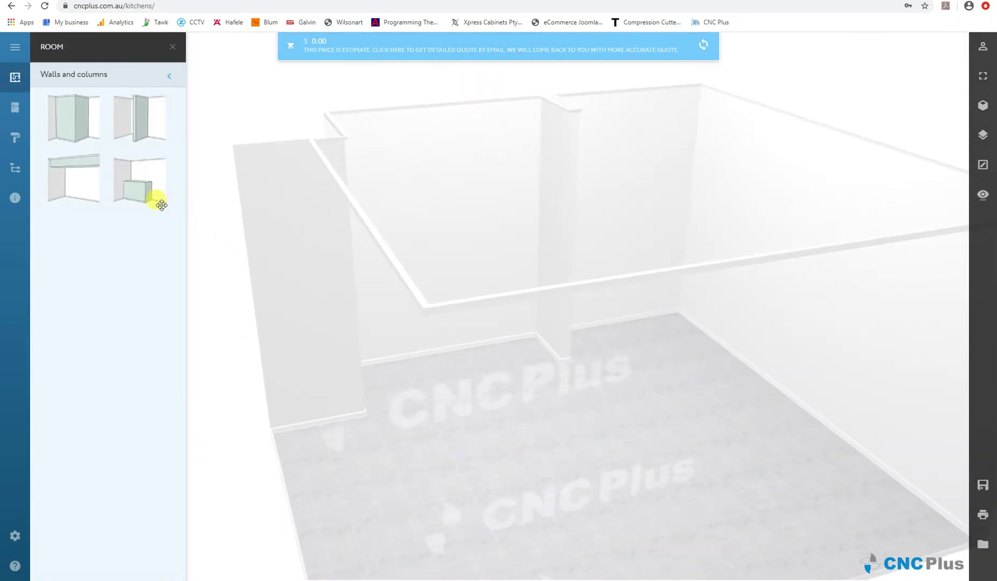
drag(147, 191, 629, 446)
drag(452, 495, 607, 409)
click(606, 404)
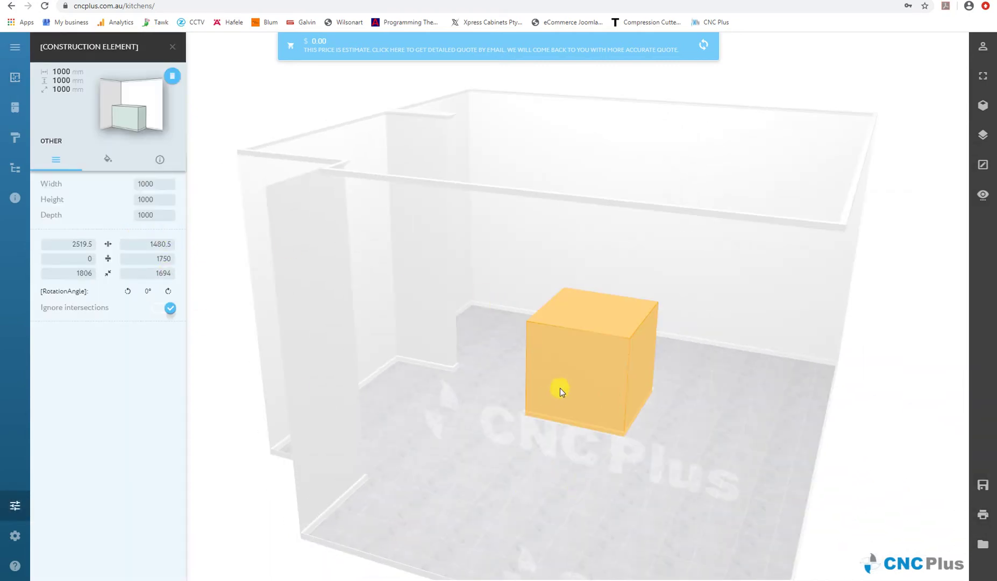
drag(612, 398, 669, 144)
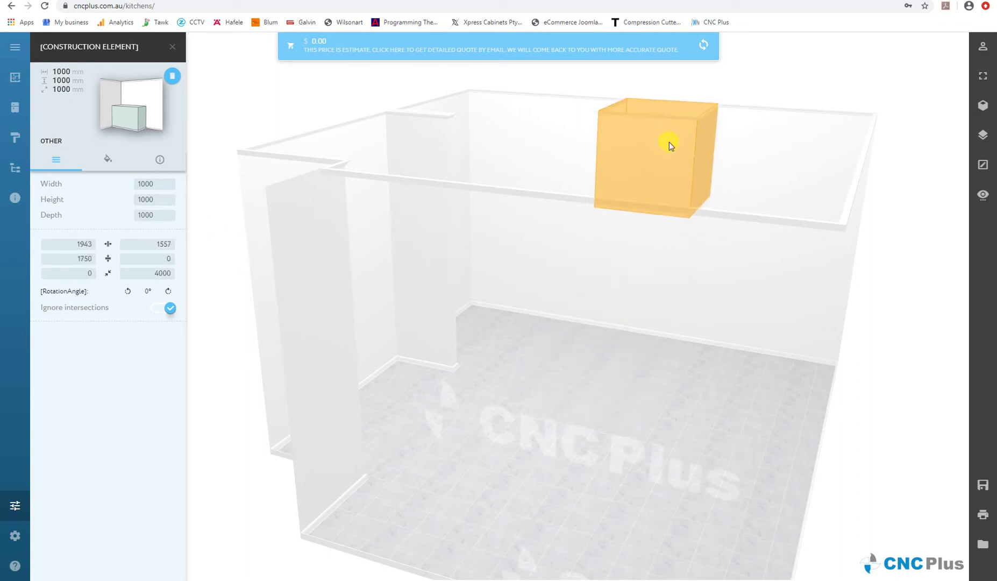
Resize the block to 2500 mm wide, 200 mm high and 600 mm deep.
double_click(146, 183)
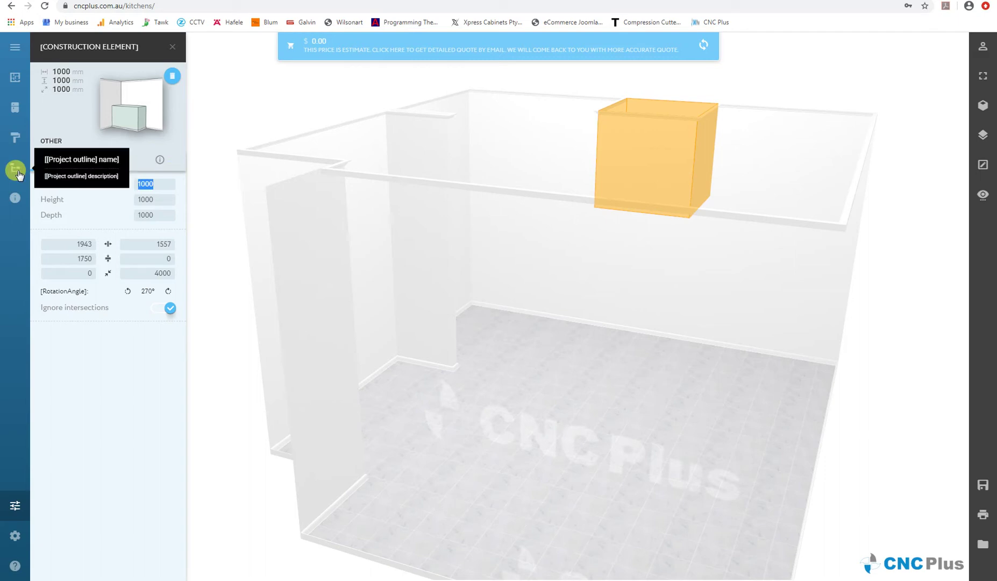
text(2500)
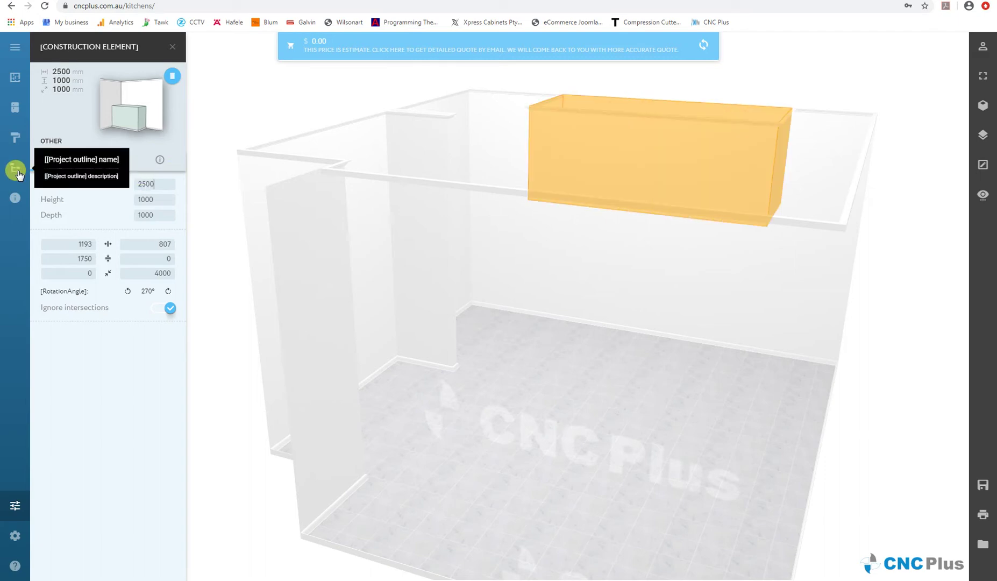
double_click(156, 199)
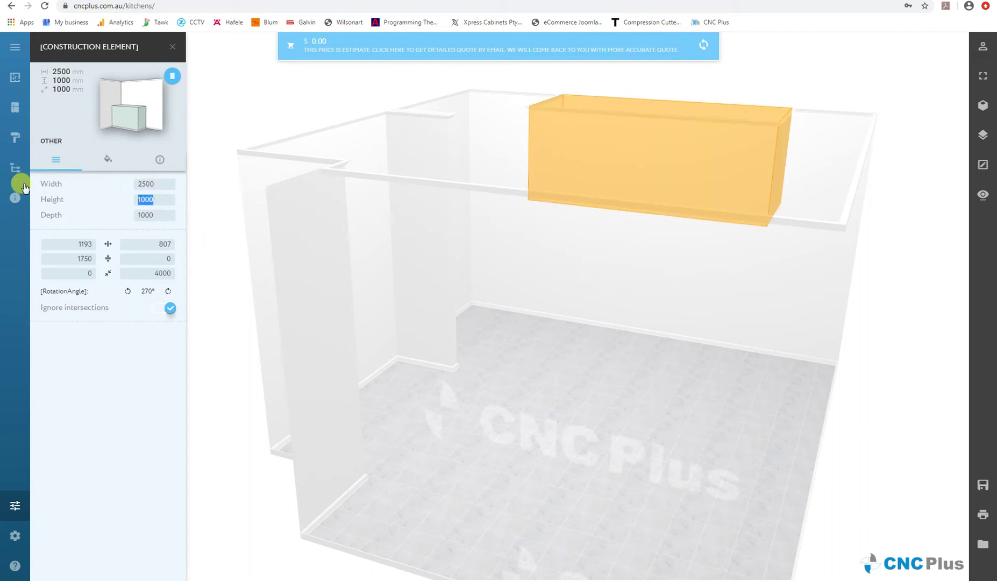
text(200)
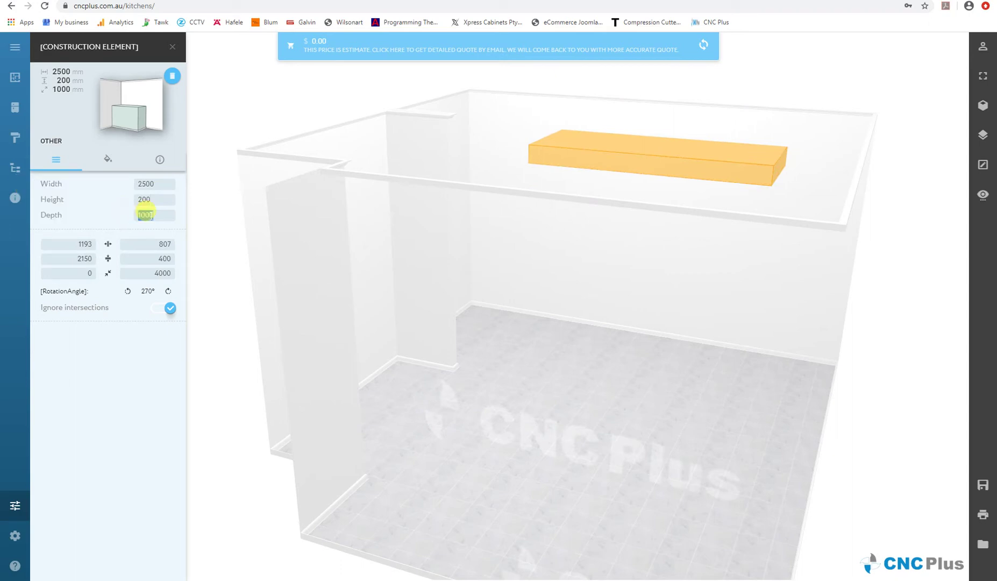
text(600)
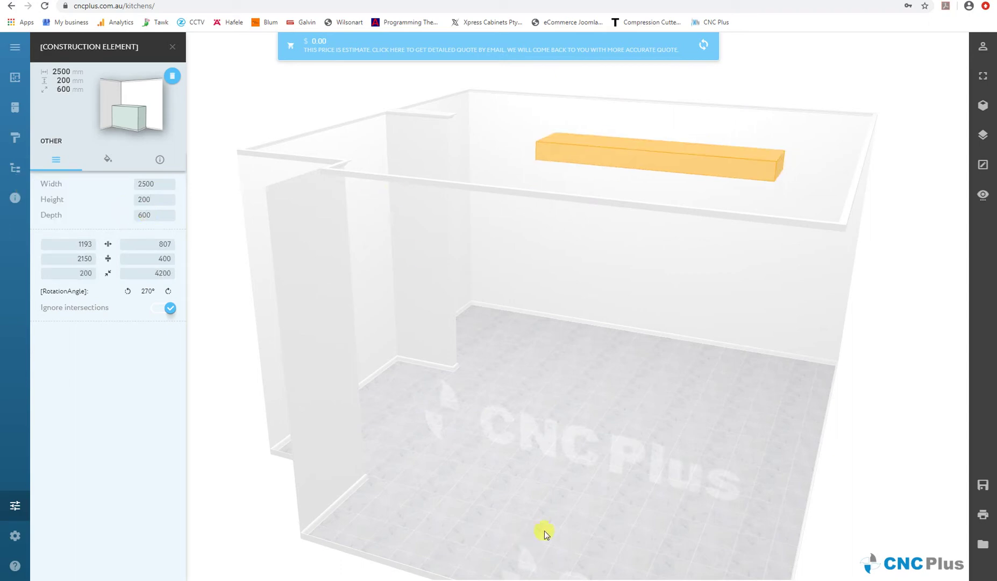
Move the block flush with the ceiling into the front corner of the right wall.
drag(650, 468, 499, 504)
drag(695, 307, 746, 322)
click(770, 368)
drag(769, 368, 785, 389)
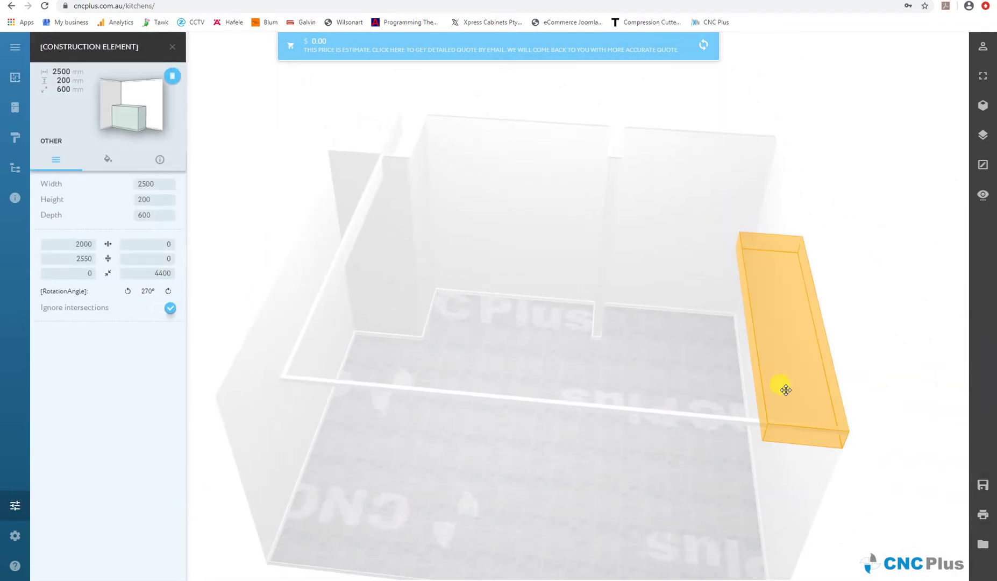
Move the block down to the floor against the right wall, about 1248 mm from the back wall.
drag(645, 508, 849, 484)
drag(471, 456, 473, 402)
scroll(654, 215, up, 5)
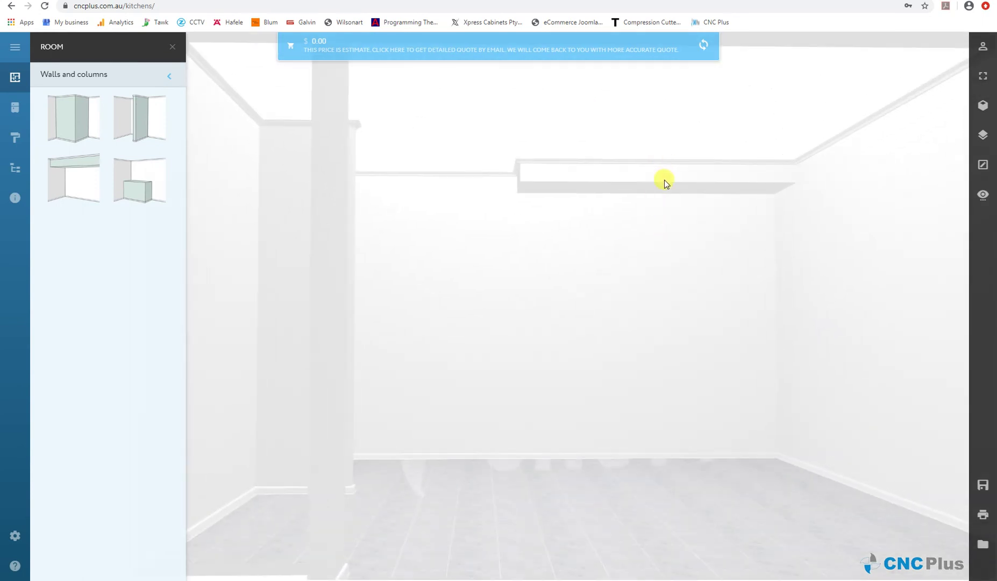
click(663, 182)
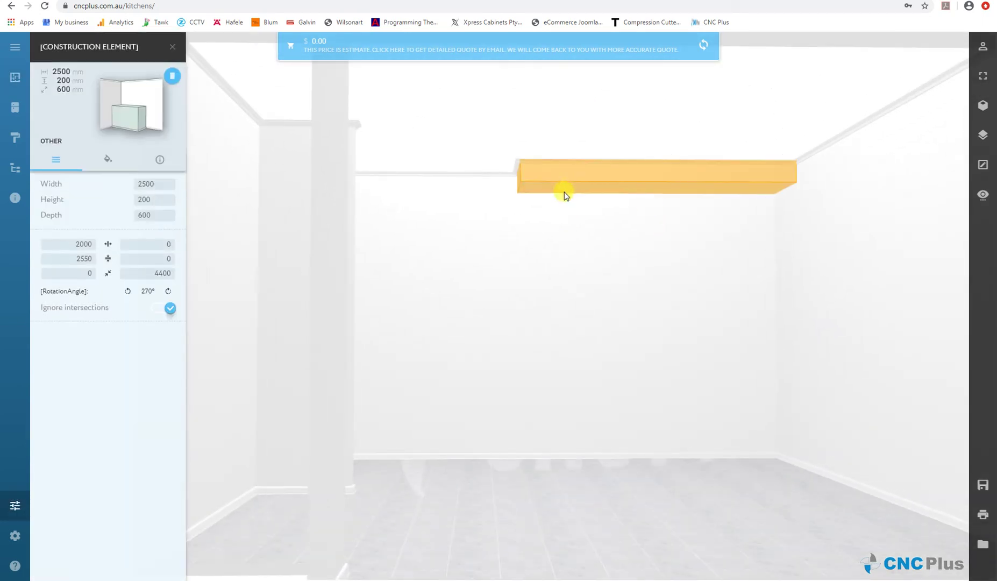
click(663, 270)
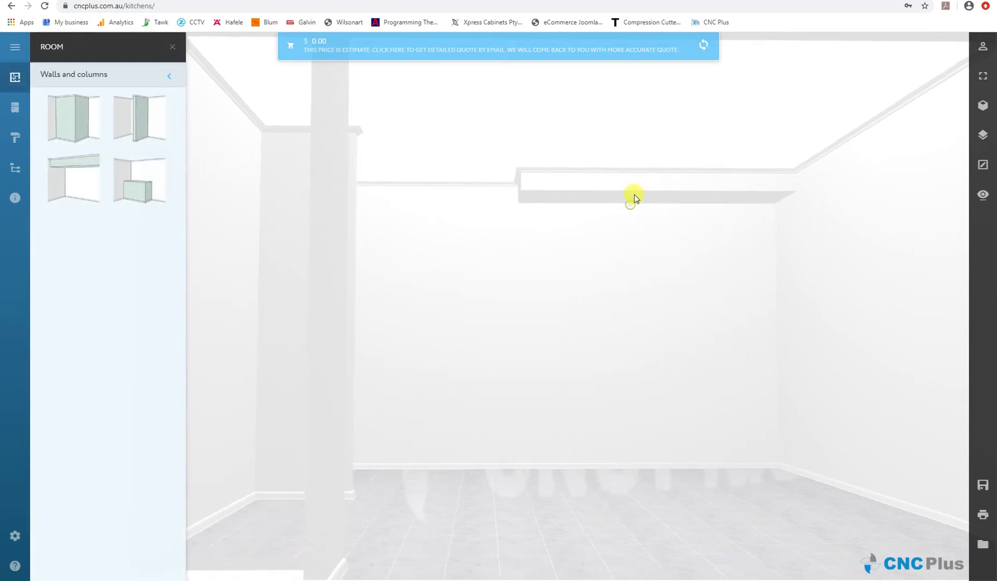
click(633, 194)
click(667, 263)
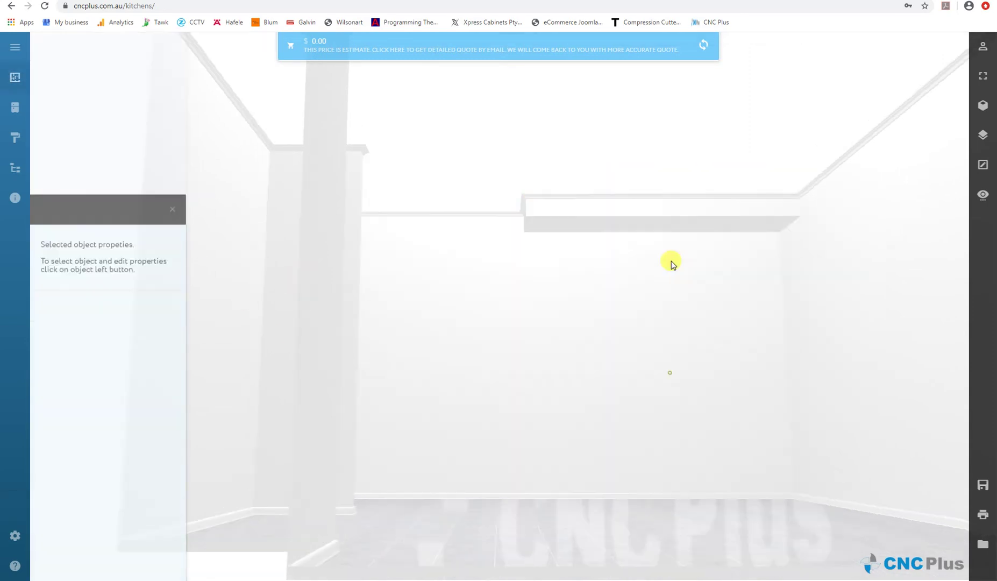
click(655, 220)
drag(654, 221, 579, 498)
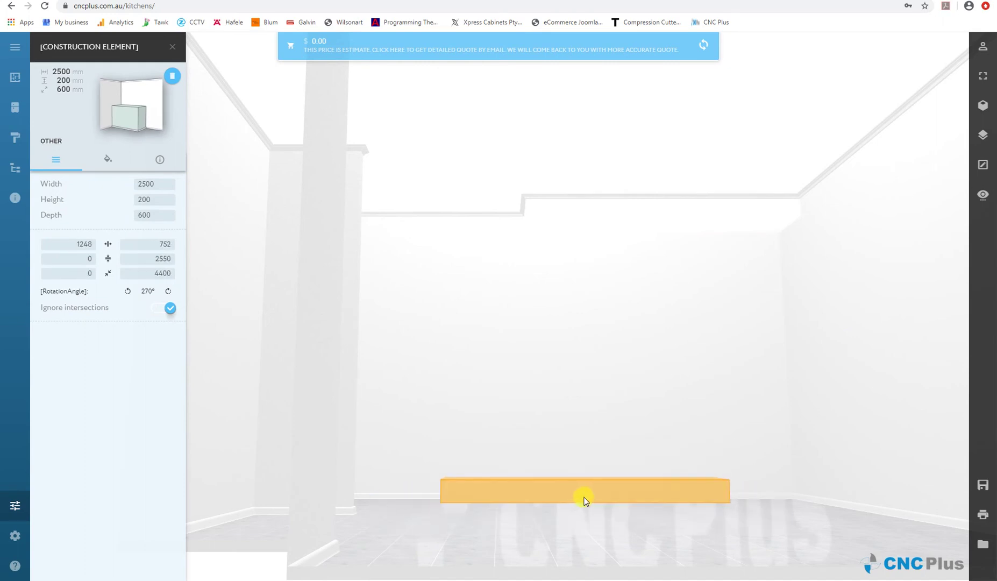
Open the catalogue of doors and windows, and delete the low block from the floor along the right wall.
click(616, 343)
drag(629, 324, 571, 395)
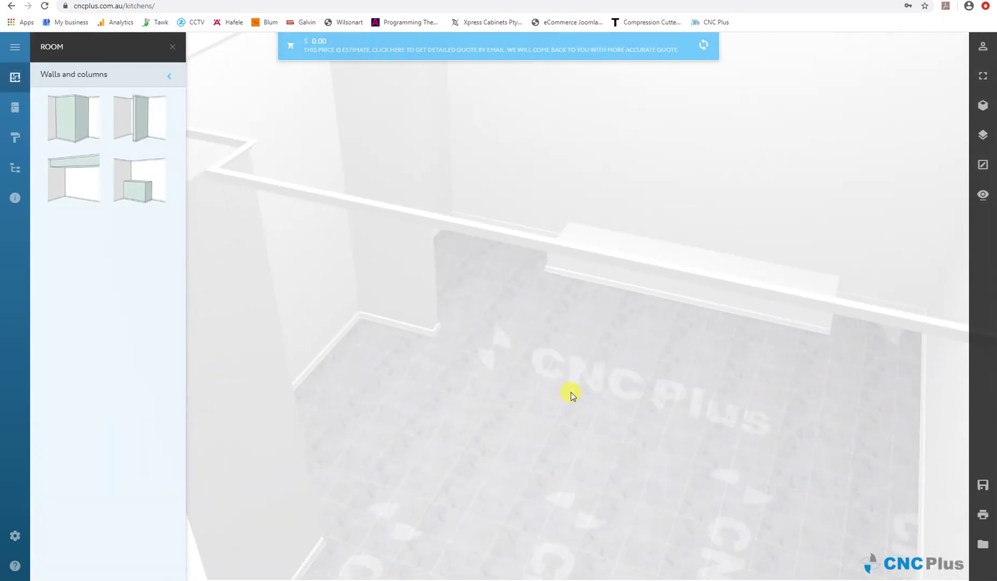
drag(669, 433, 596, 430)
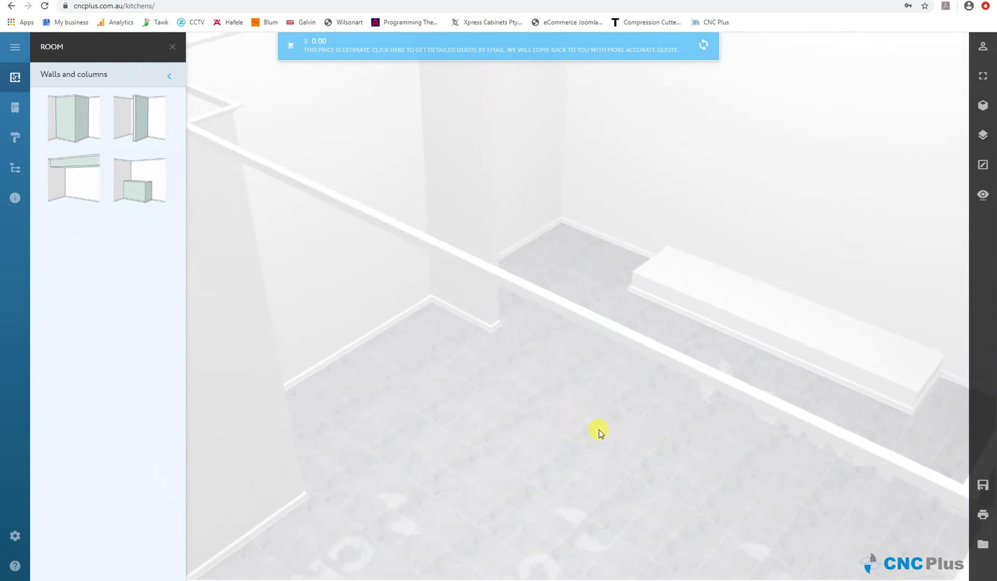
click(166, 78)
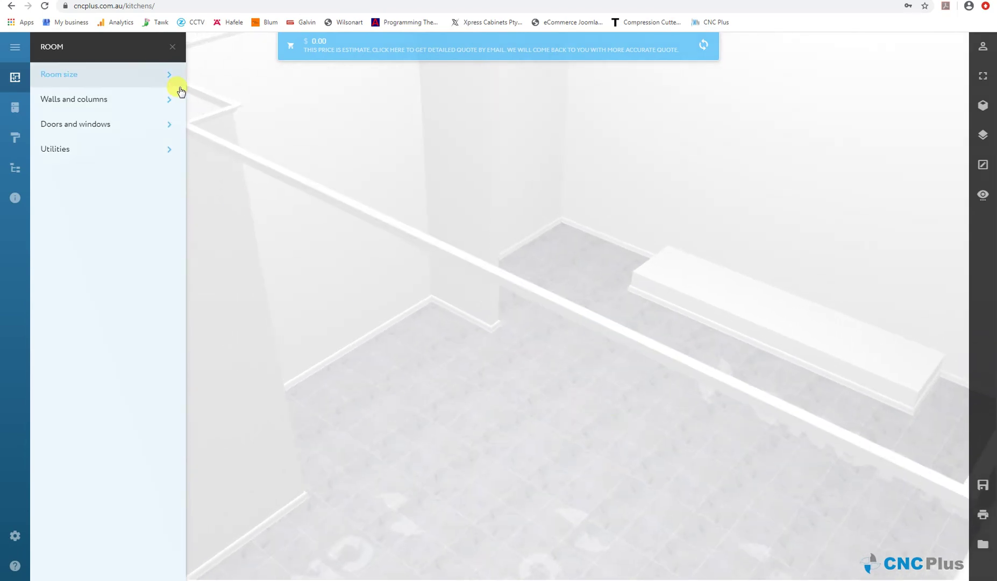
click(122, 128)
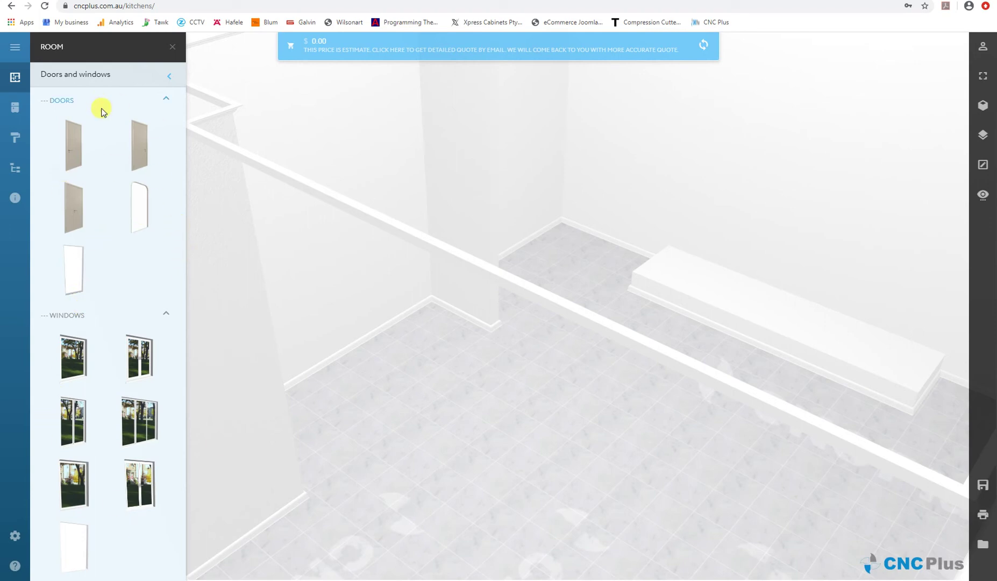
click(675, 293)
key(Delete)
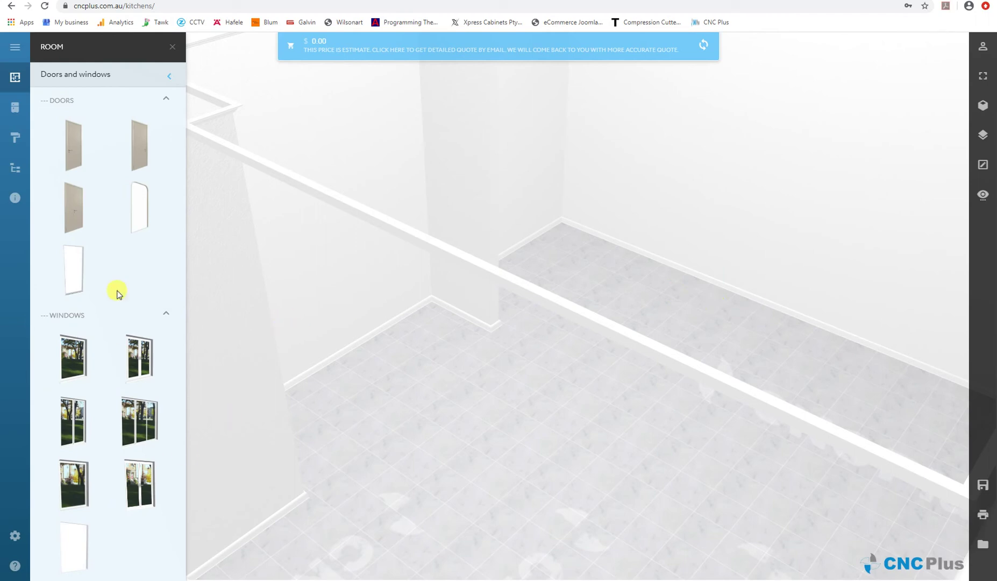
Place a Door Right element on the right wall, about 1494 mm from the back wall.
click(73, 135)
click(736, 239)
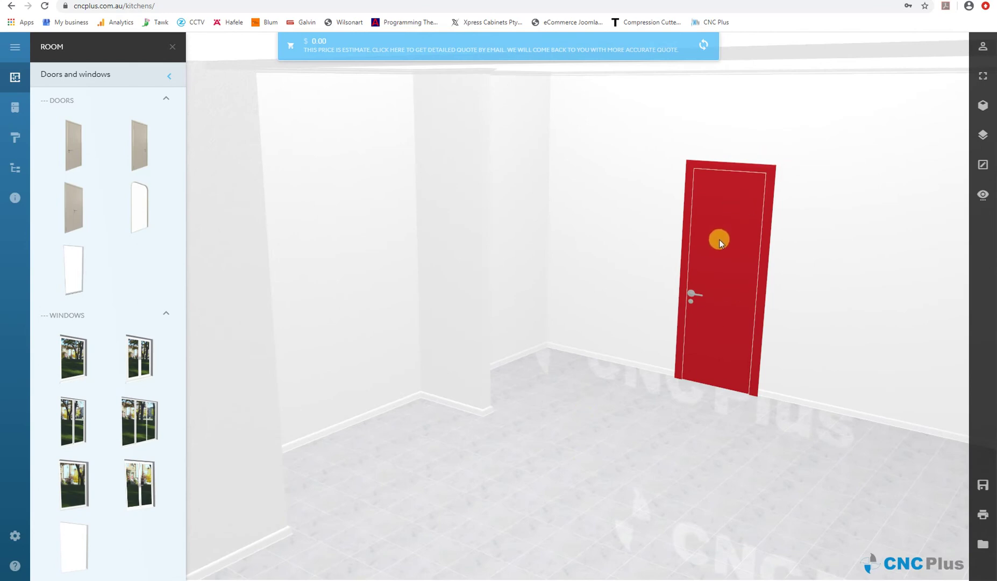
click(724, 221)
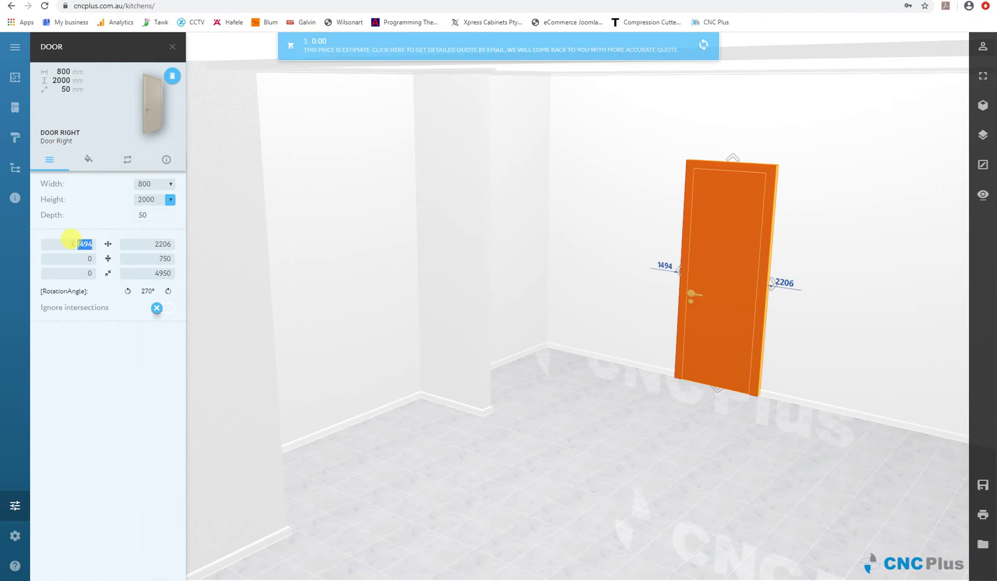
Set the door's distance from the wall to its left side to 1300 mm.
double_click(84, 243)
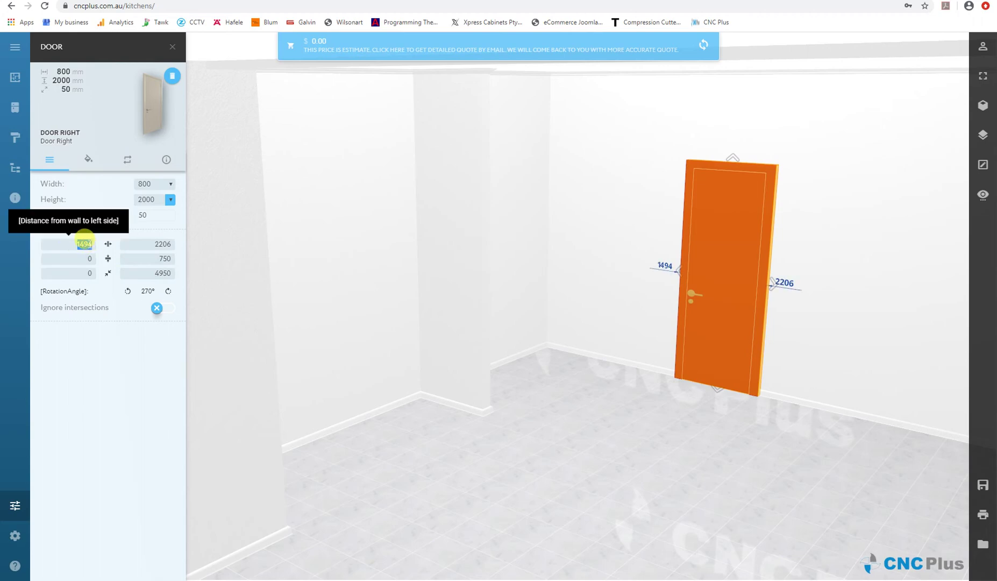
text(1300)
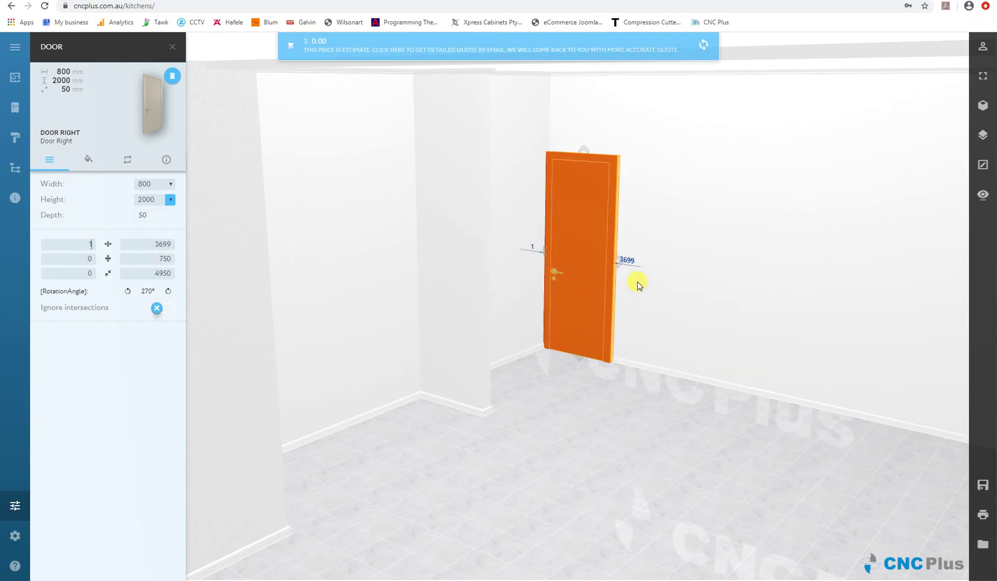
click(618, 382)
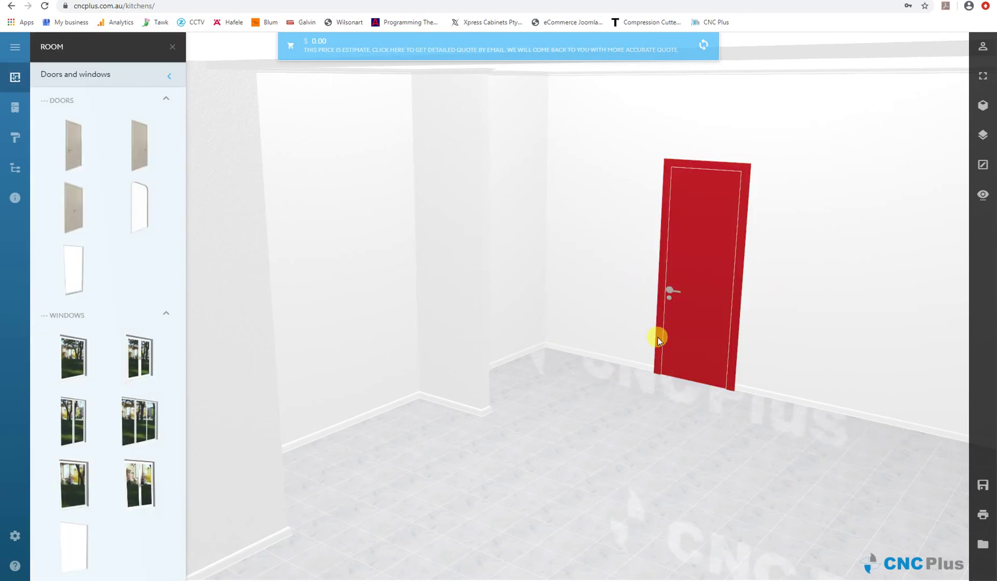
Change the door leaf's colour to mustard yellow, leaving the second colour of the door as it is.
click(686, 334)
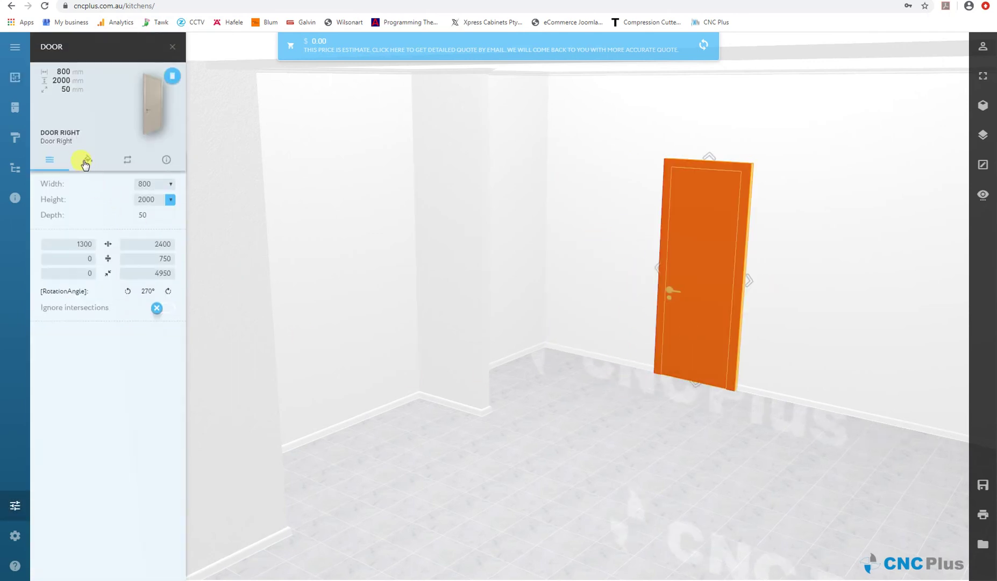
click(86, 160)
click(163, 211)
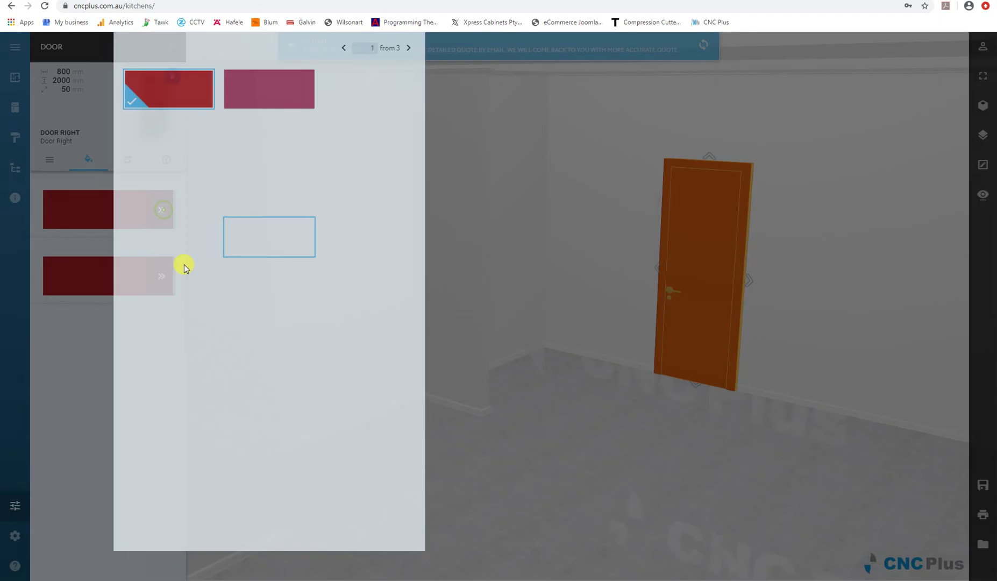
click(371, 251)
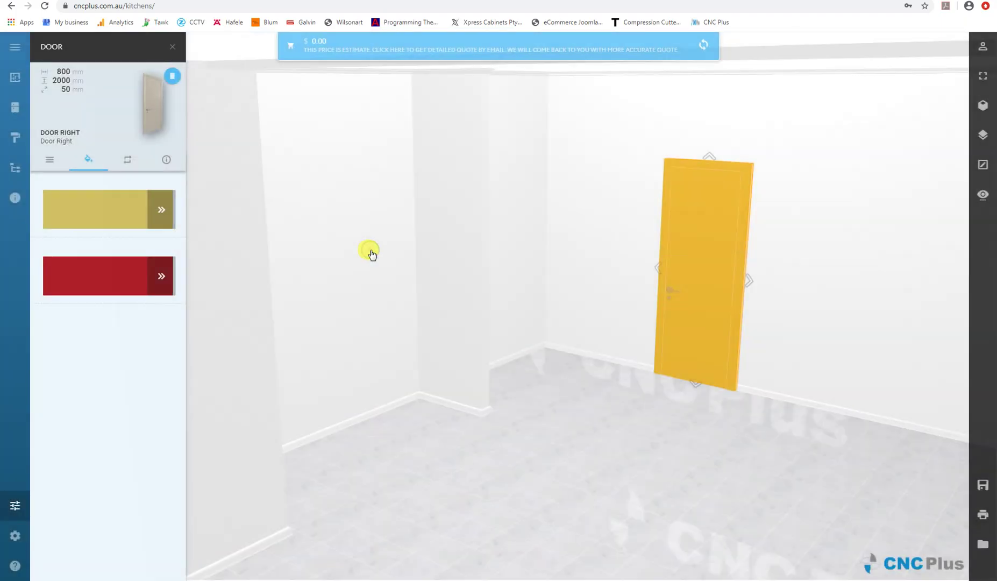
click(640, 407)
Place an 800 by 2000 mm rectangular doorway opening on the wall just right of the yellow door.
drag(726, 429, 696, 434)
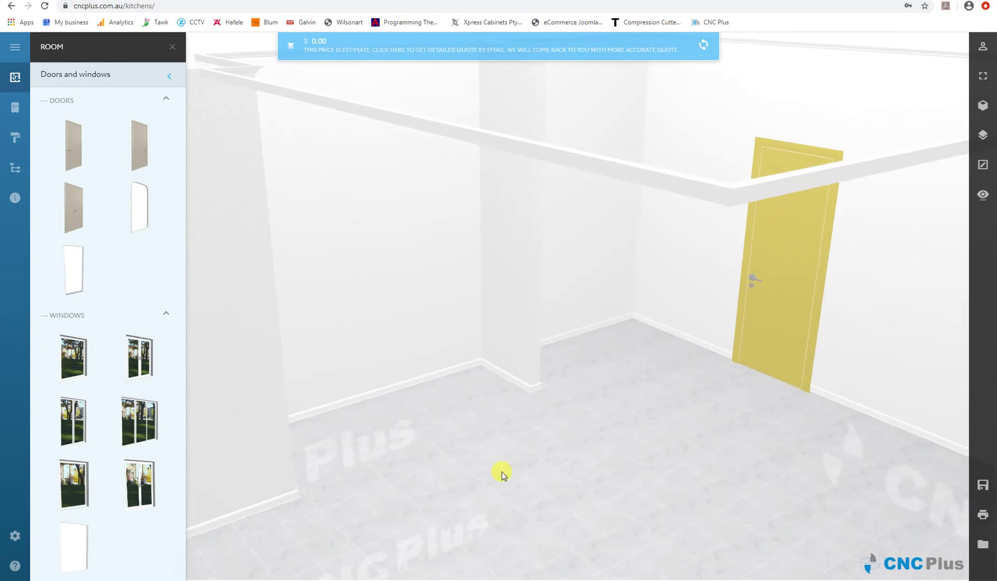
drag(502, 471, 550, 485)
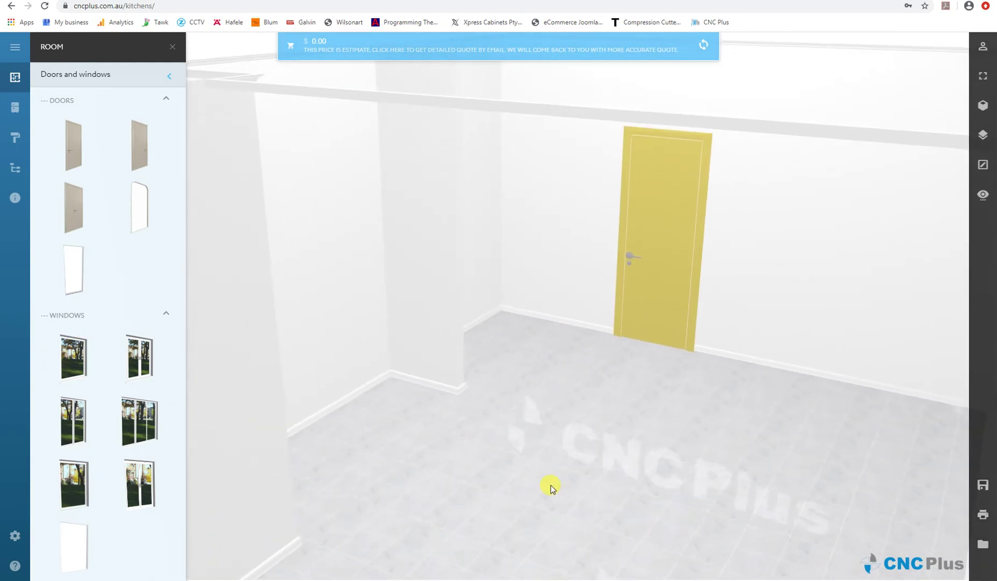
drag(229, 279, 774, 276)
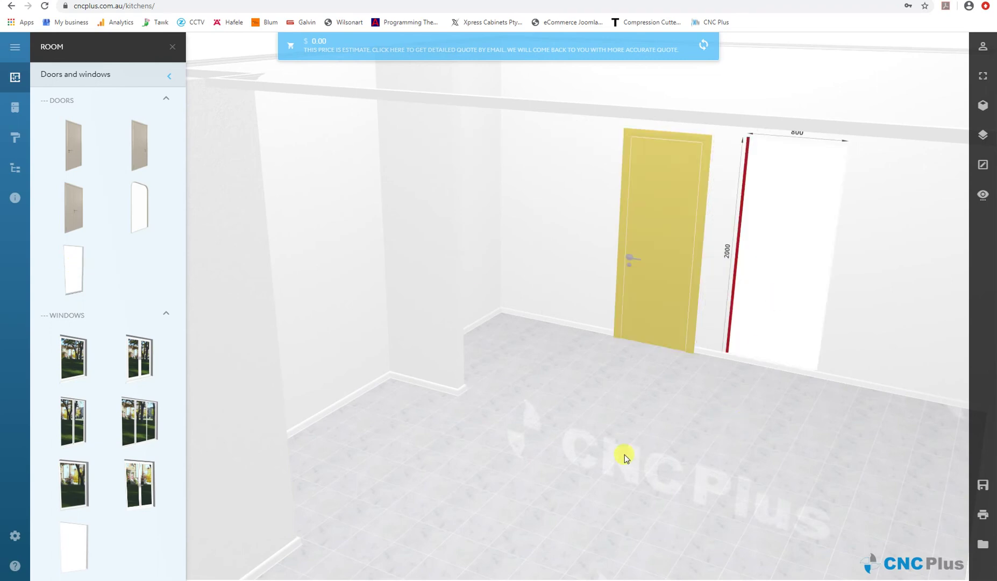
Place a Window 1 element on the wall under the beam, about 1148.5 mm from its left end.
drag(518, 407, 529, 473)
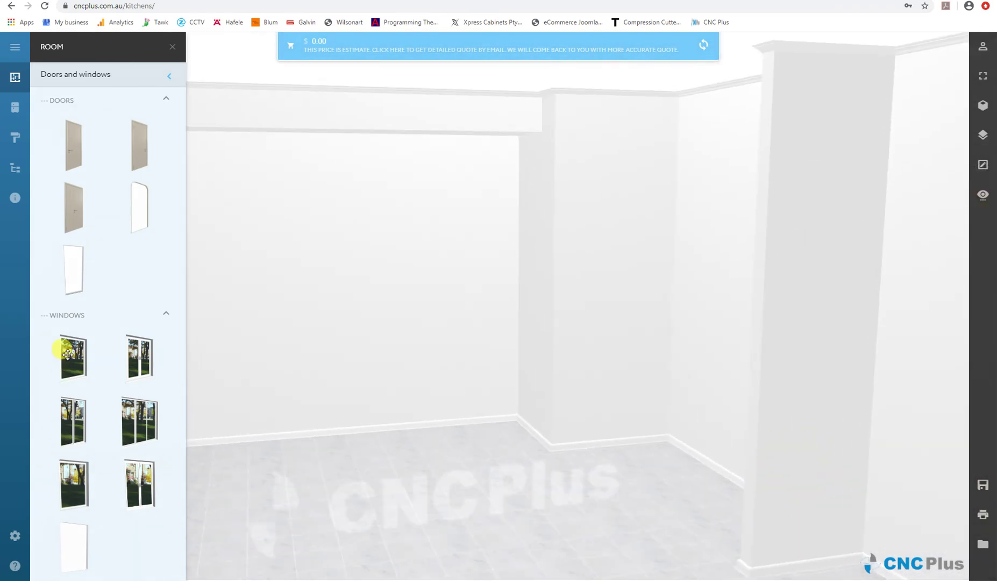
drag(68, 353, 281, 345)
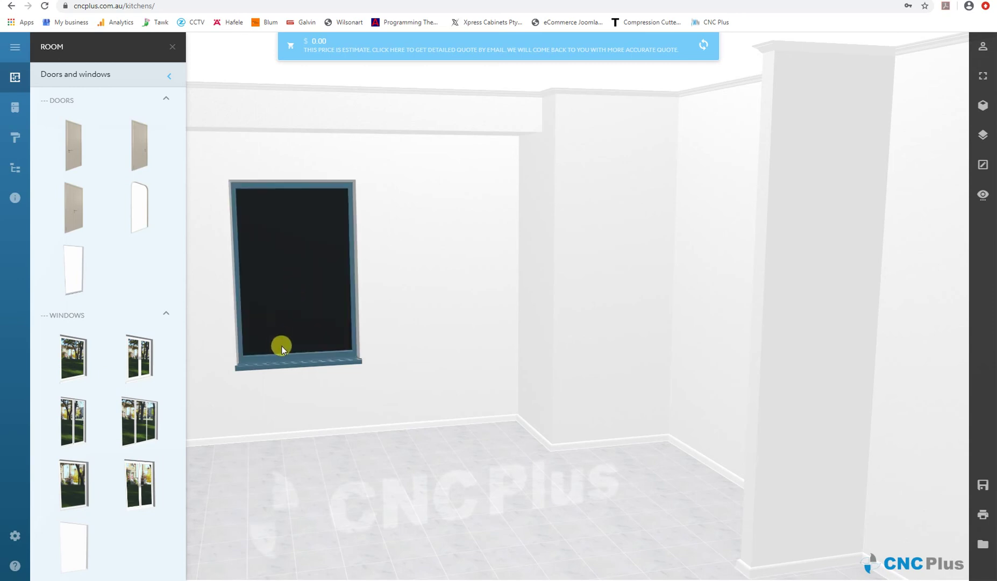
click(304, 300)
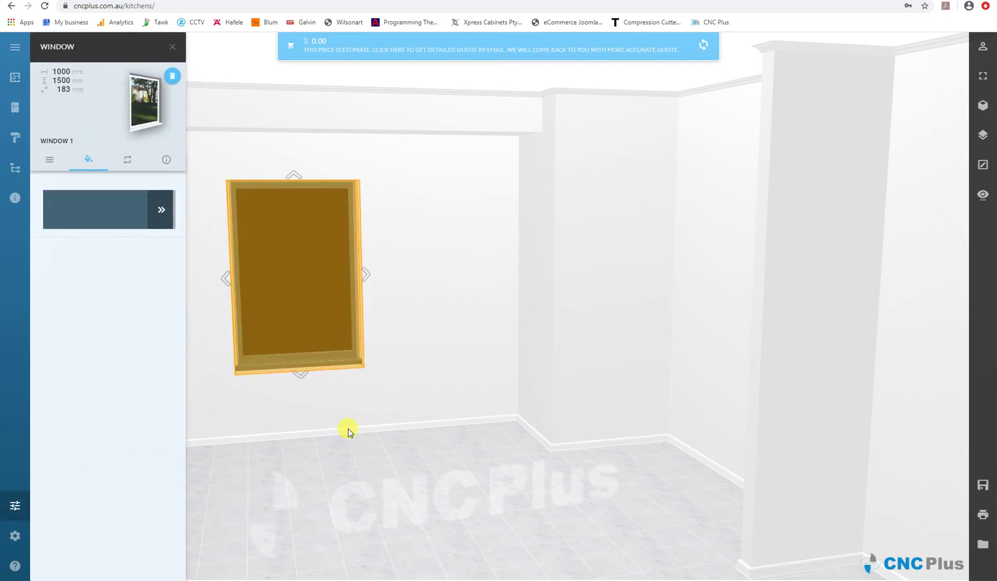
Set the window's width to 2000 mm and its height to 500 mm.
click(49, 161)
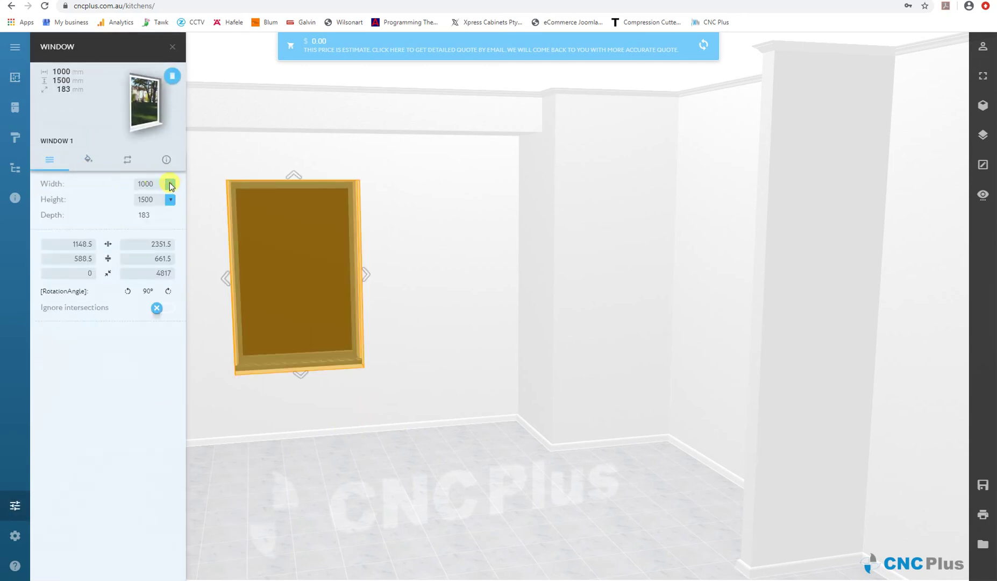
drag(154, 178, 72, 195)
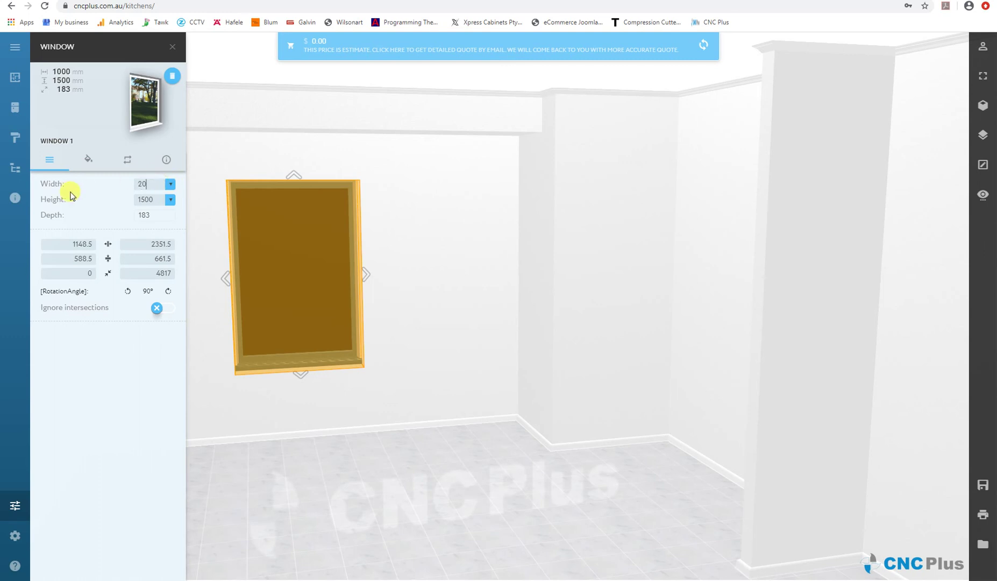
text(2000)
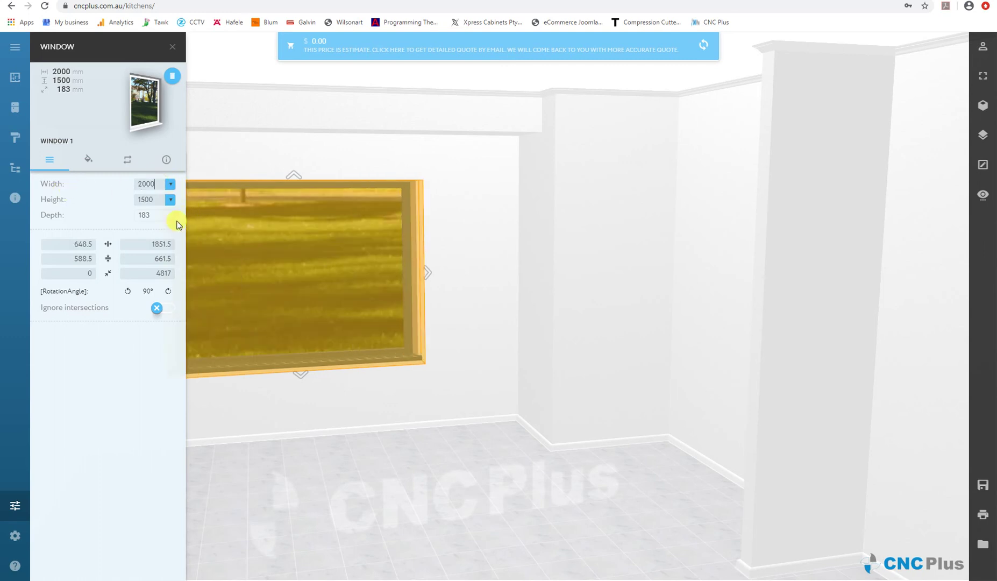
click(371, 404)
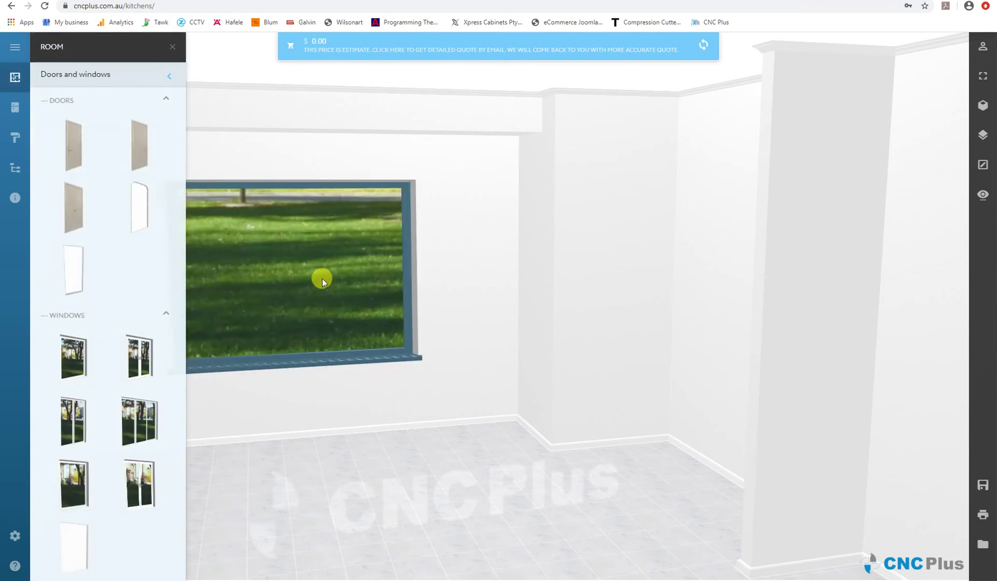
click(322, 278)
drag(144, 199, 98, 209)
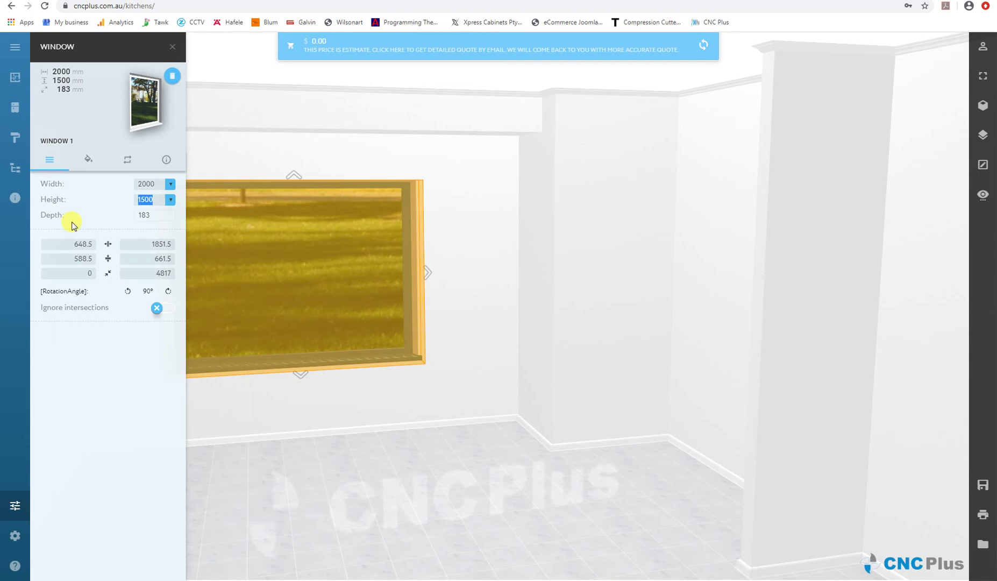
text(500)
click(392, 388)
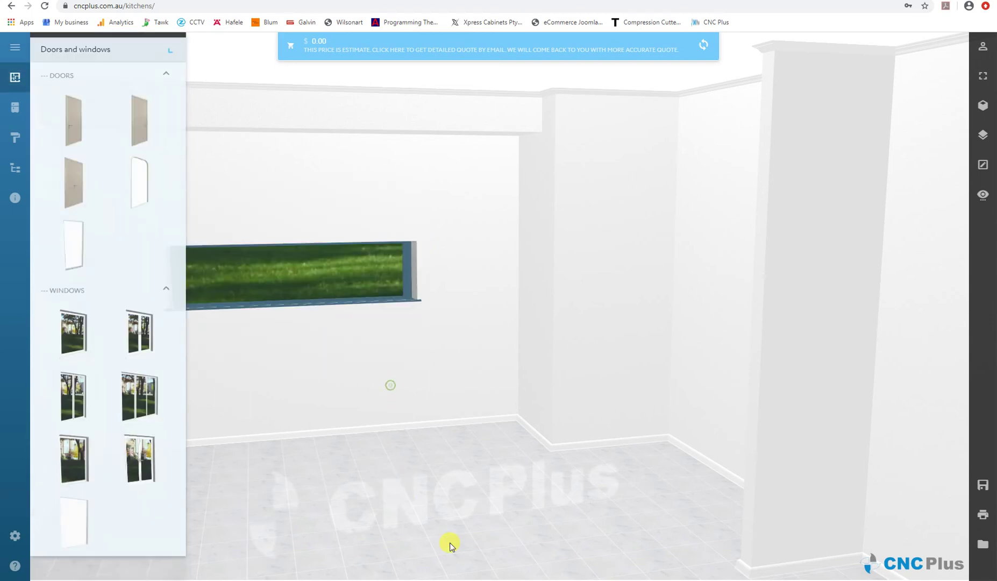
Set the window's distance from the wall to its left side to 500 mm.
drag(570, 519, 511, 525)
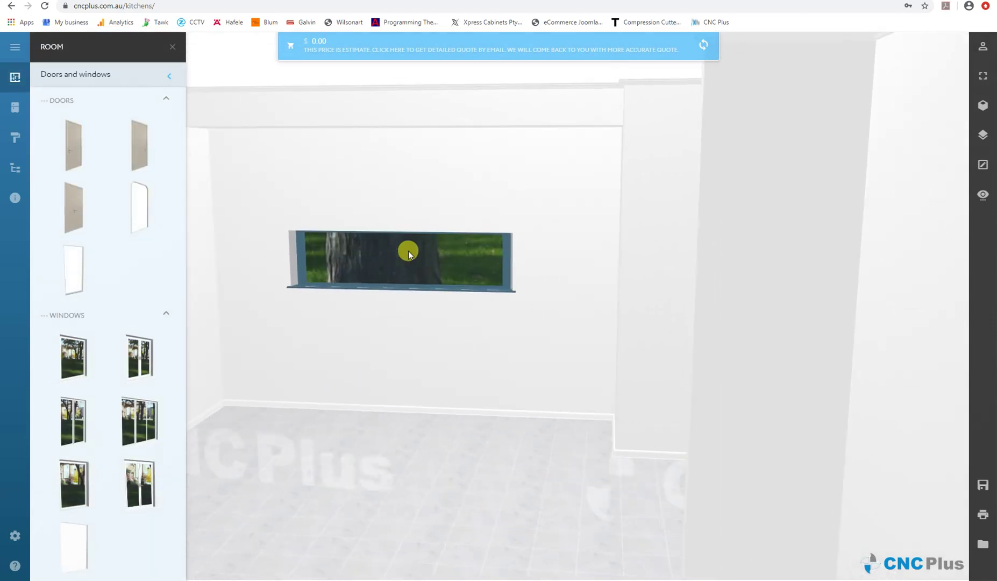
click(422, 267)
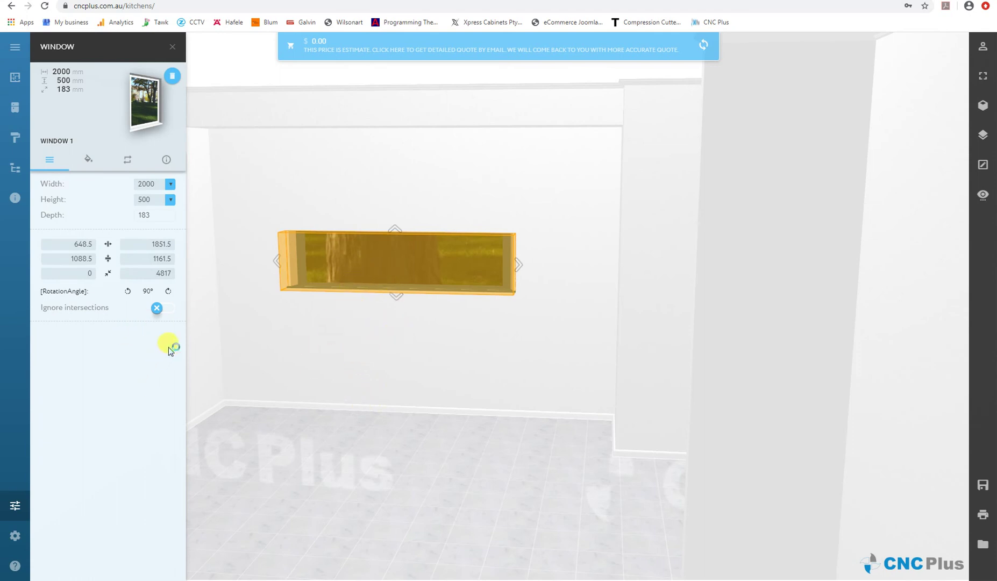
click(82, 244)
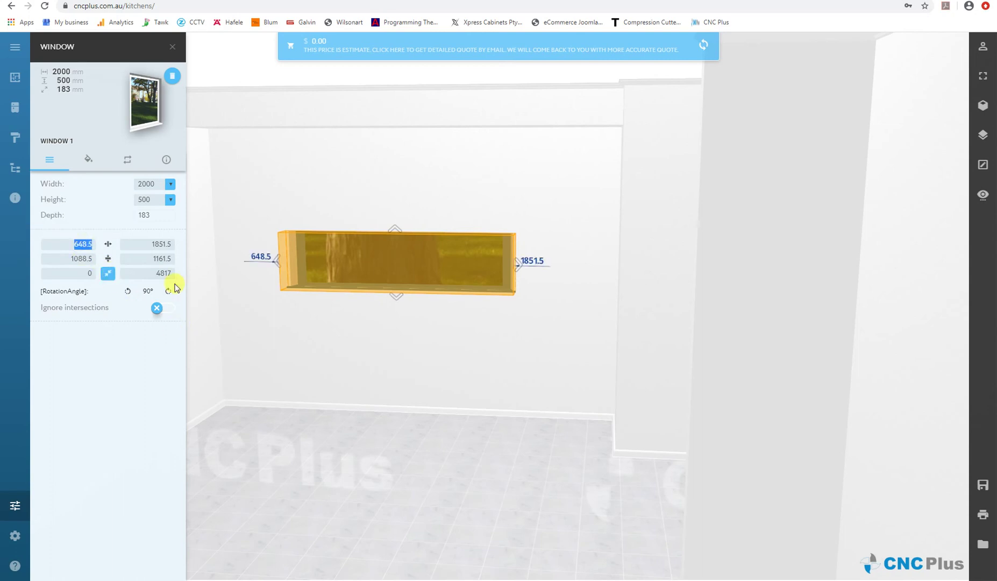
text(500)
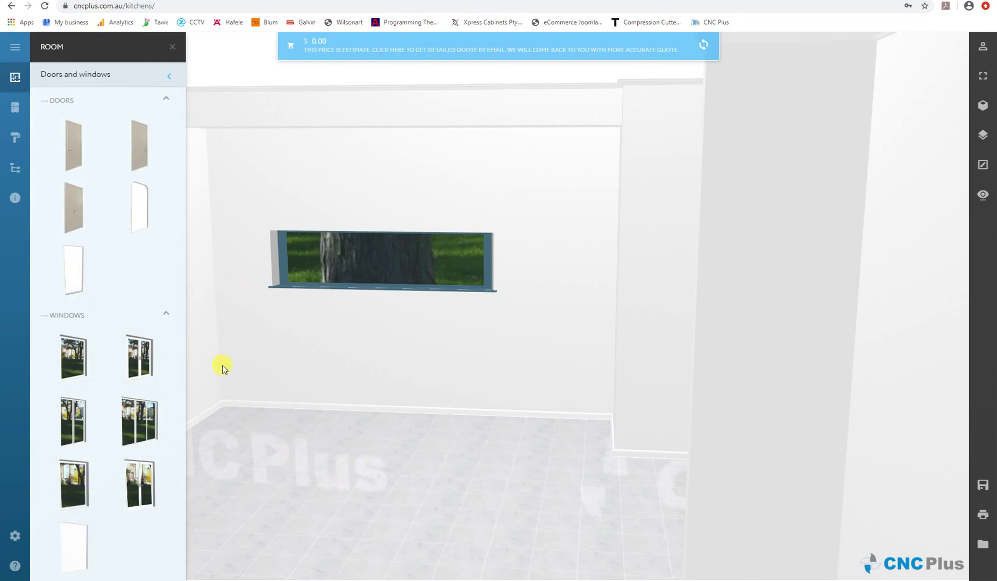
From the utilities catalogue, place a single wall switch about 1224 mm and a single power outlet about 484.5 mm above the floor, right of the window.
drag(411, 471, 295, 447)
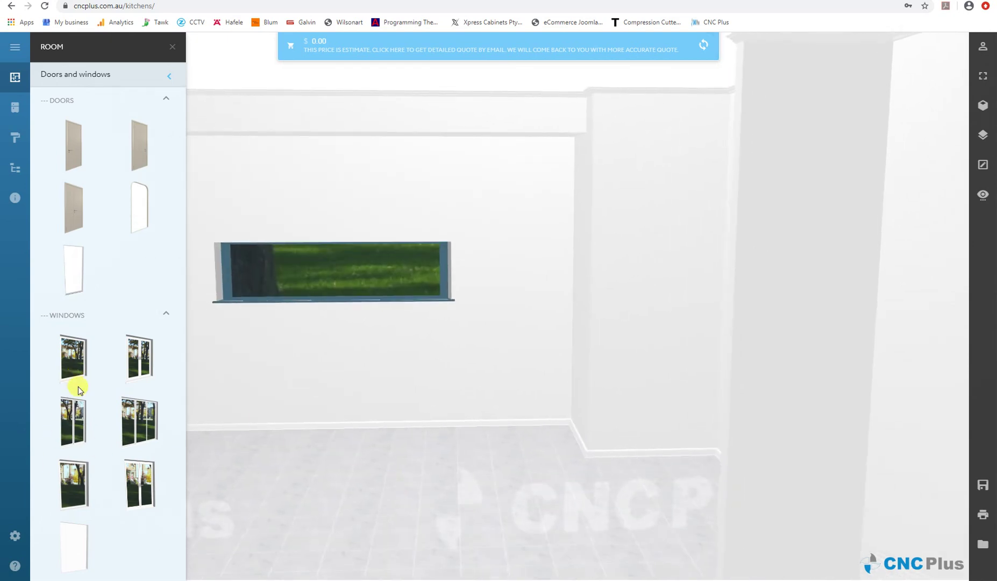
click(140, 81)
click(105, 146)
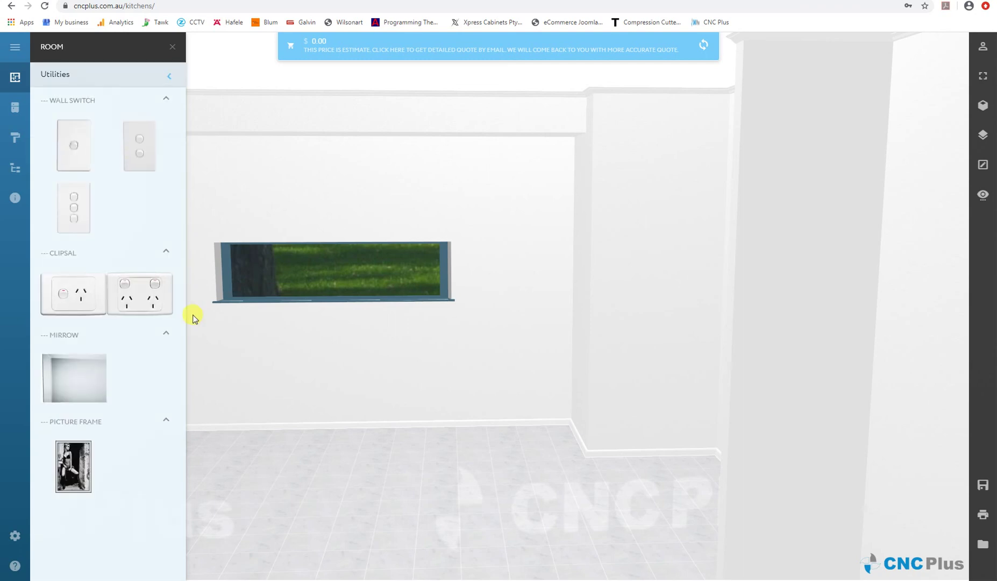
drag(71, 159, 507, 267)
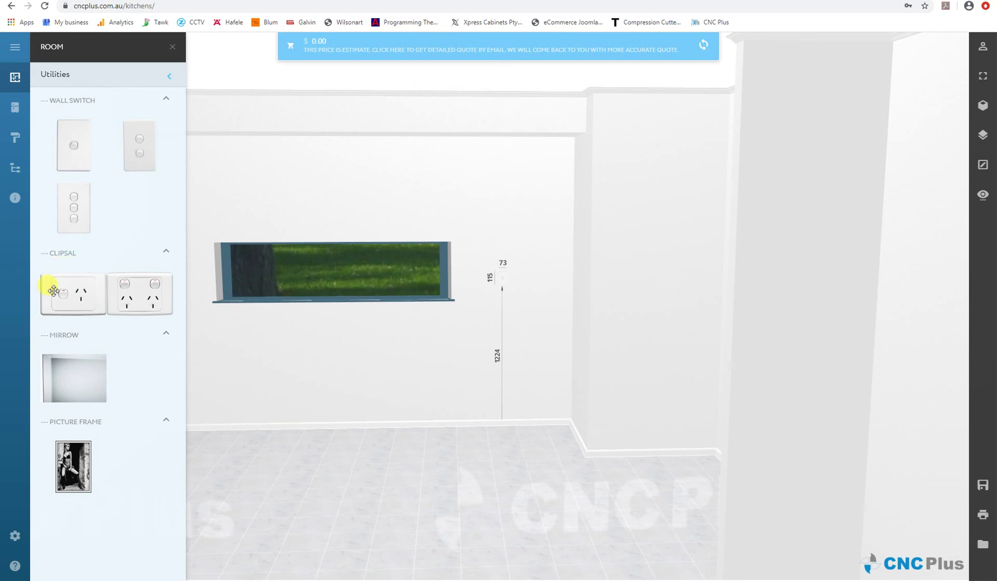
drag(272, 325, 520, 366)
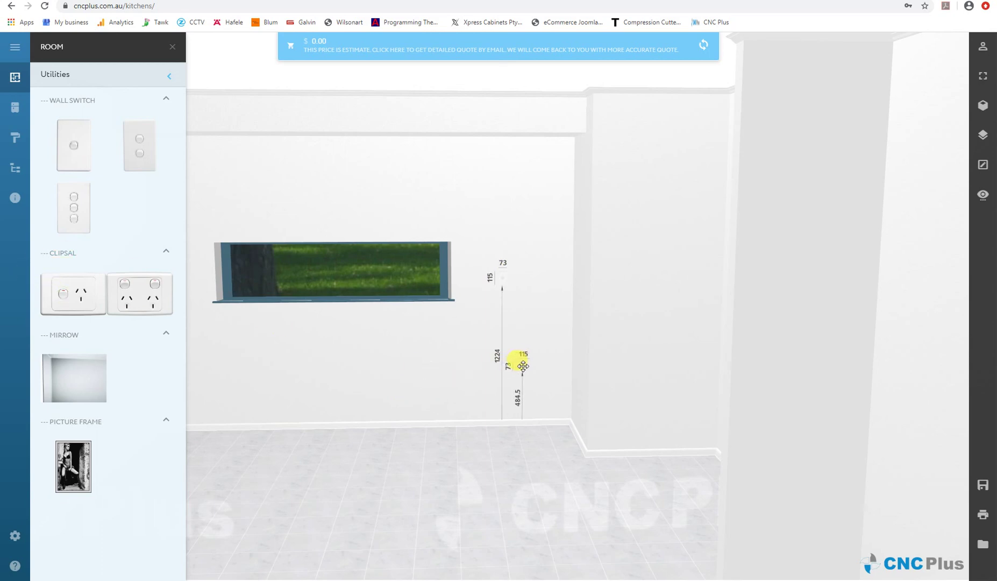
Place a mirror on the wide column right of the window wall and stretch it downward to a height of about 1110 mm.
drag(81, 382, 719, 231)
click(645, 250)
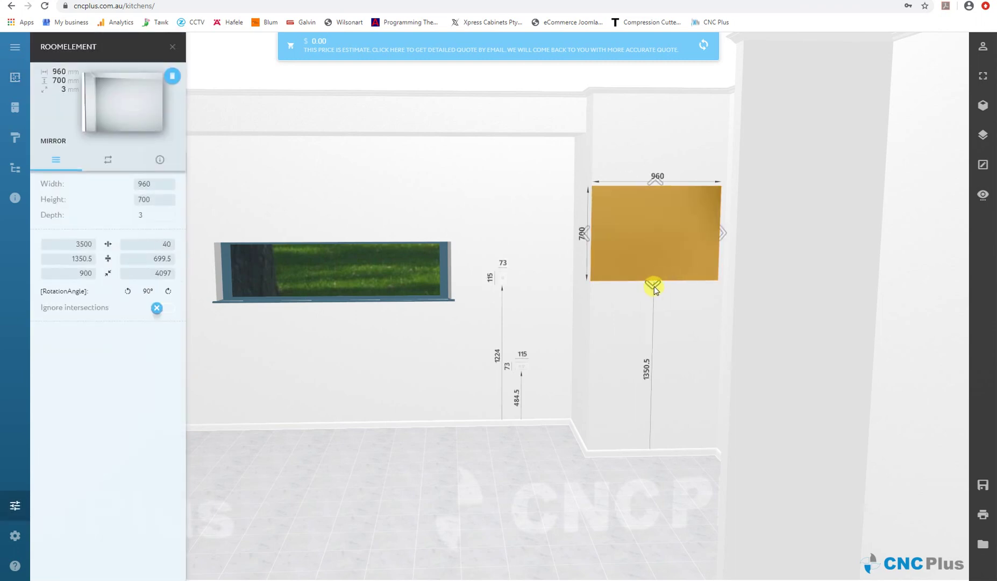
drag(651, 283, 645, 345)
click(307, 466)
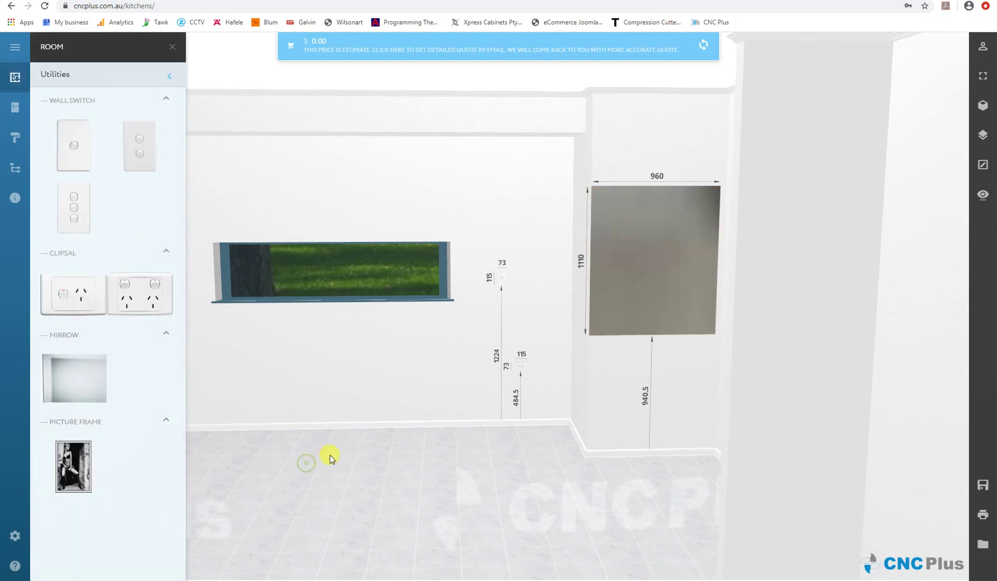
Place a picture frame of about 741 by 1061 mm in the room, in front of the window wall.
drag(63, 469, 317, 355)
click(553, 472)
drag(554, 472, 295, 539)
click(480, 331)
drag(295, 539, 336, 340)
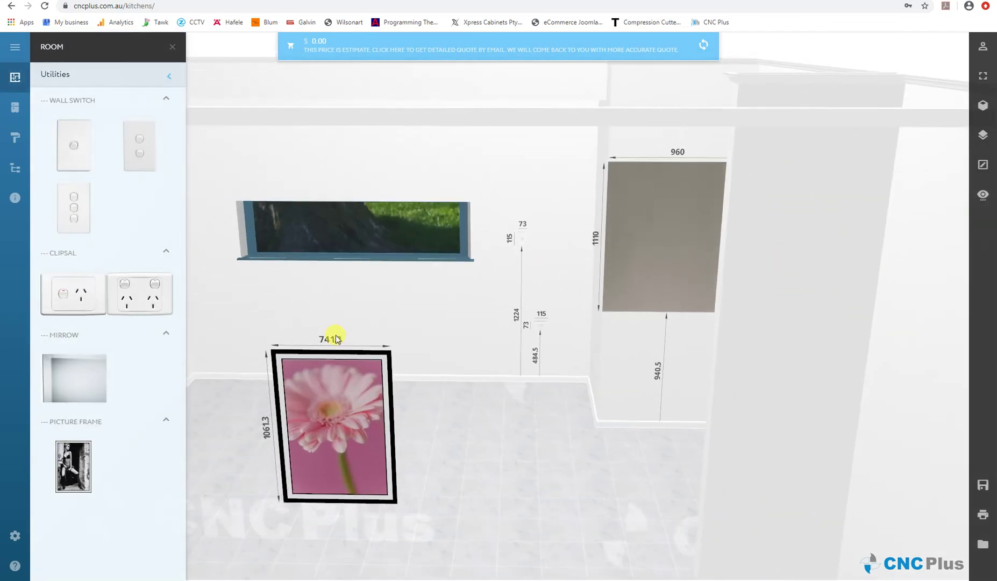
Narrow the window from its left side to about half and hang the picture frame in the freed space, about 1200 mm above the floor.
click(342, 247)
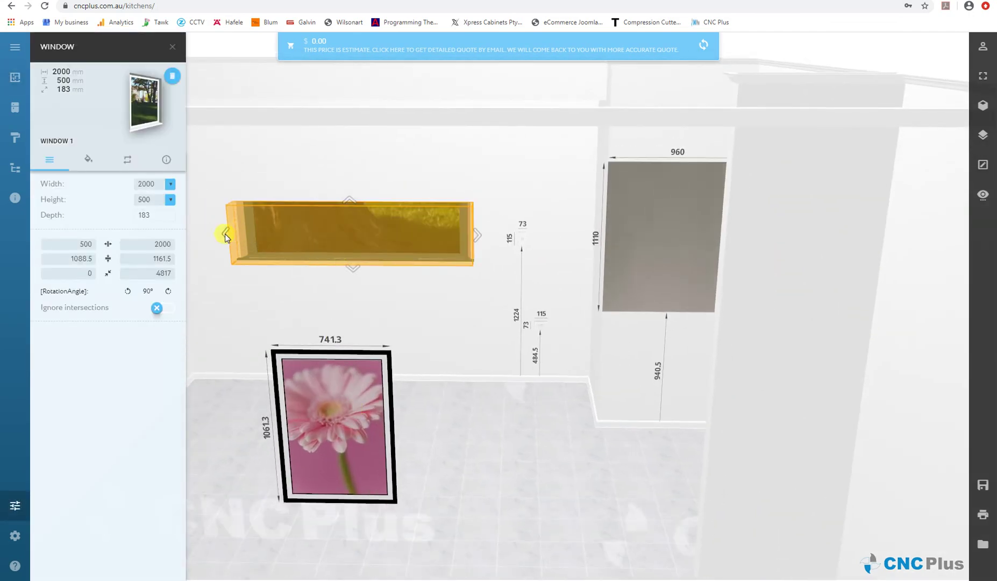
drag(225, 234, 354, 237)
drag(323, 400, 261, 184)
click(390, 457)
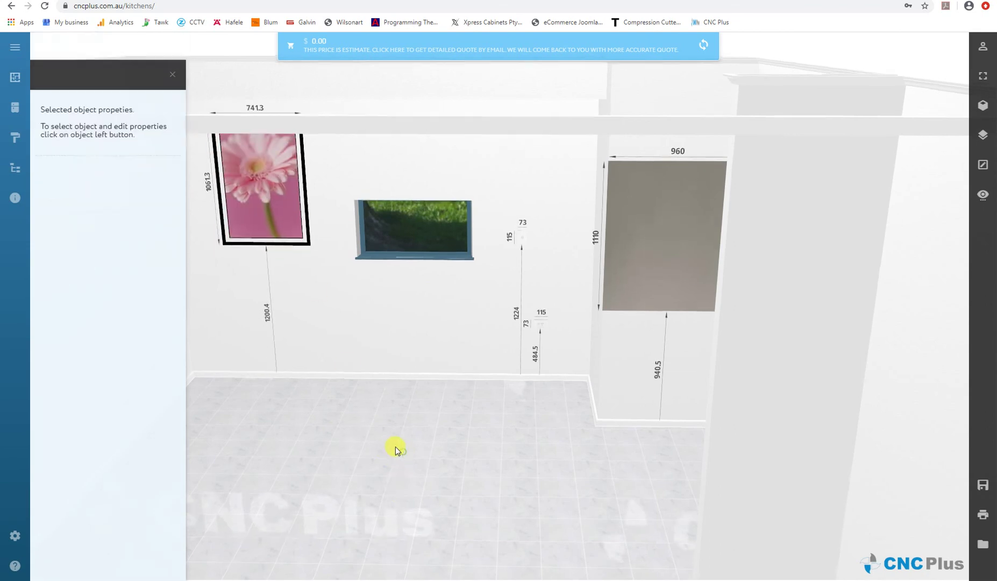
Replace the picture frame's image with the Eiffel Tower picture after trying the roses and the blue-grey texture.
click(307, 236)
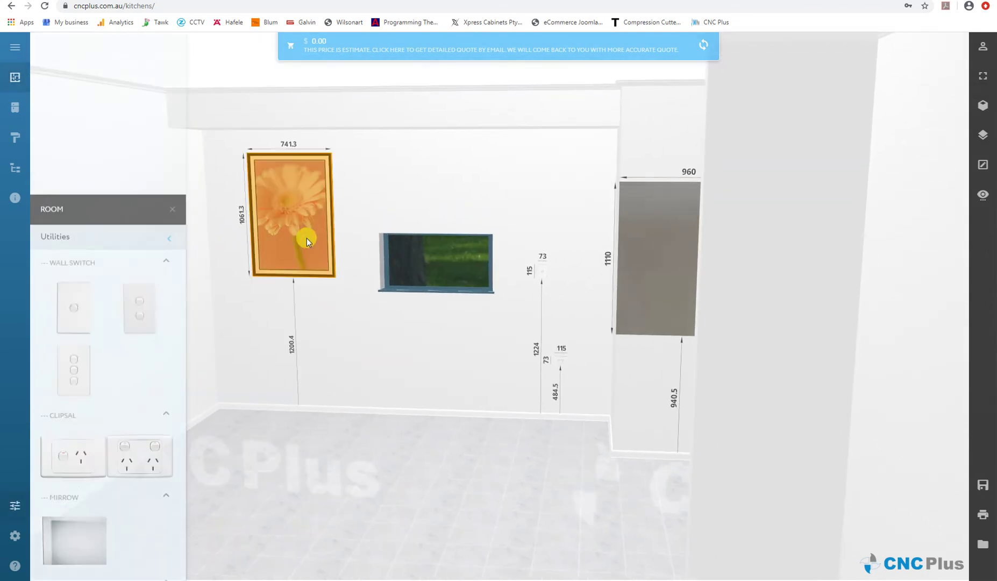
click(91, 159)
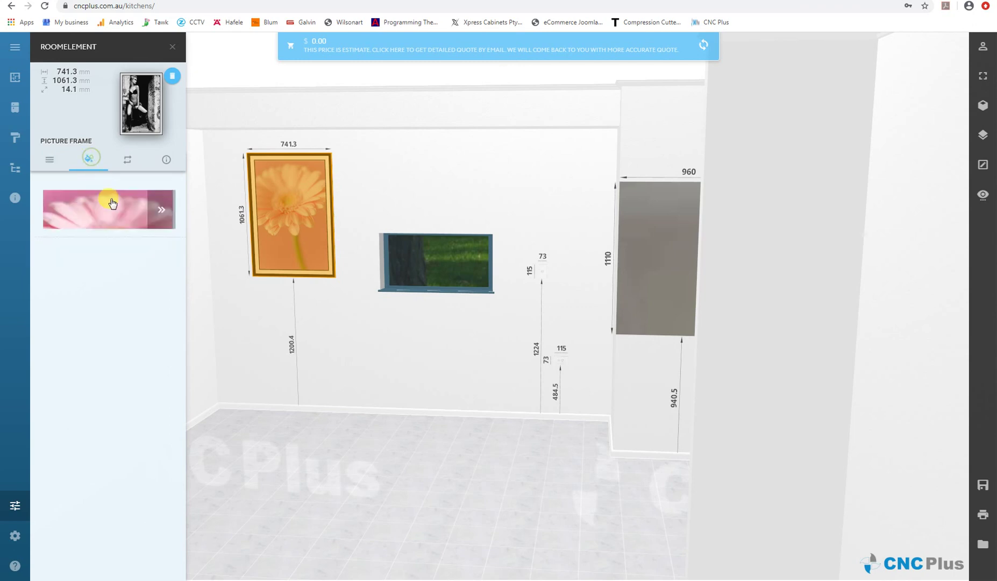
click(159, 214)
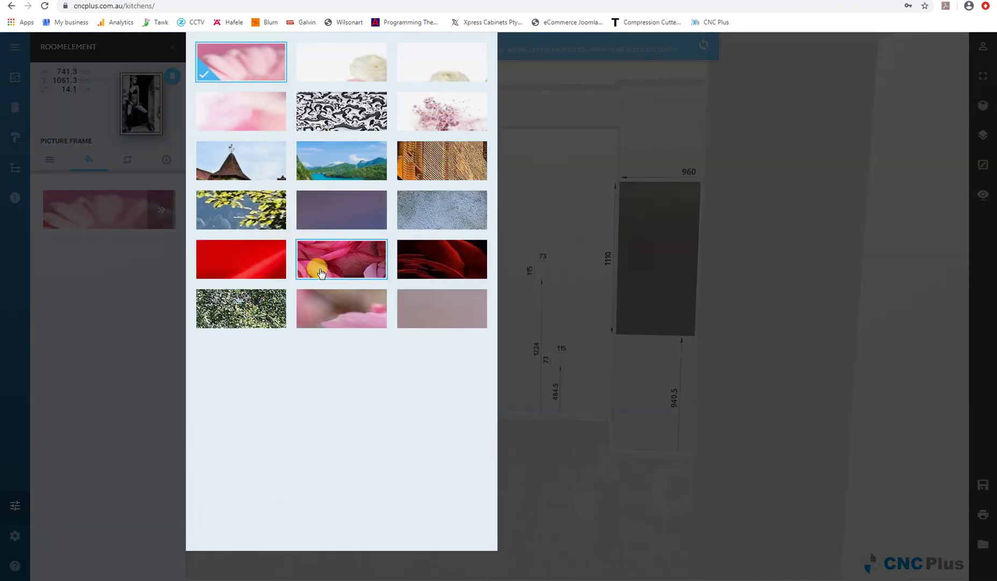
click(321, 273)
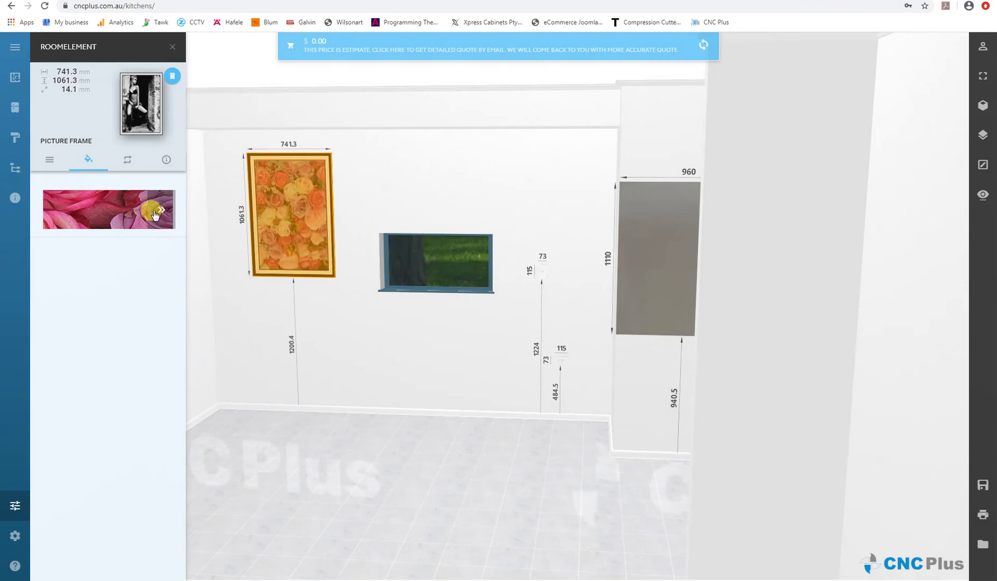
click(152, 208)
click(425, 210)
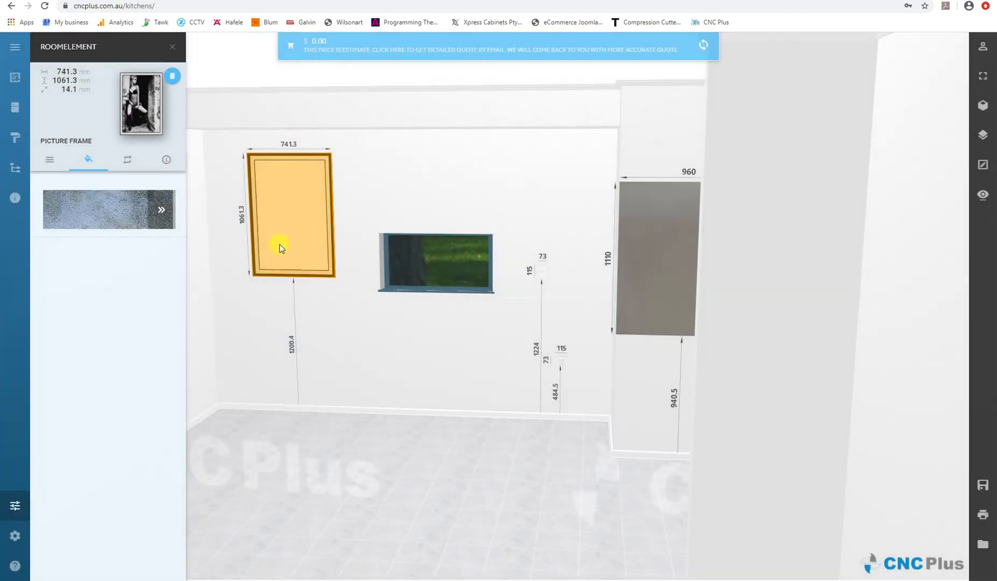
click(168, 214)
click(458, 326)
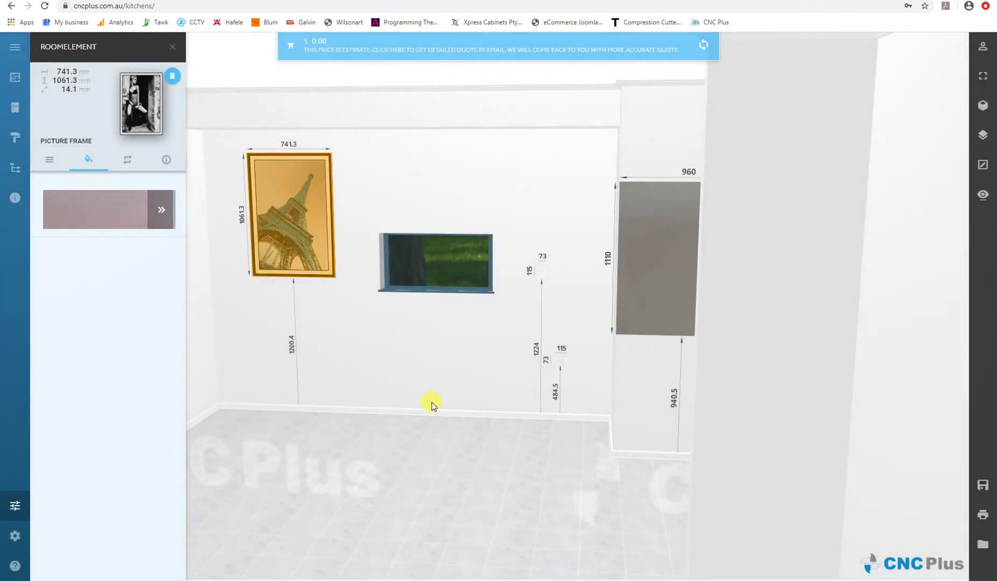
Lower the picture frame to about 1076 mm above the floor, closer to the window, and reopen the room's utilities catalogue.
click(431, 406)
click(295, 179)
drag(296, 241, 312, 257)
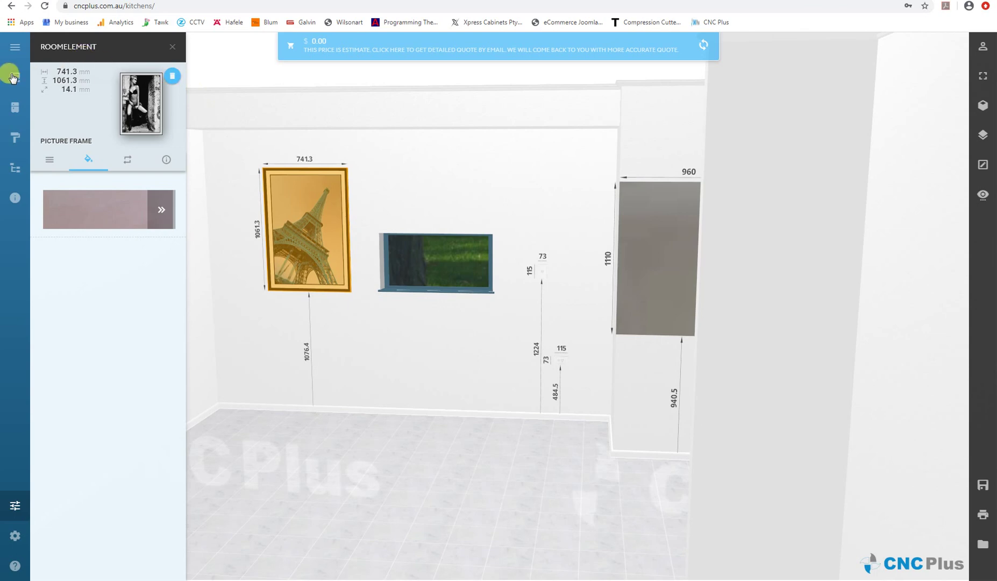
click(13, 78)
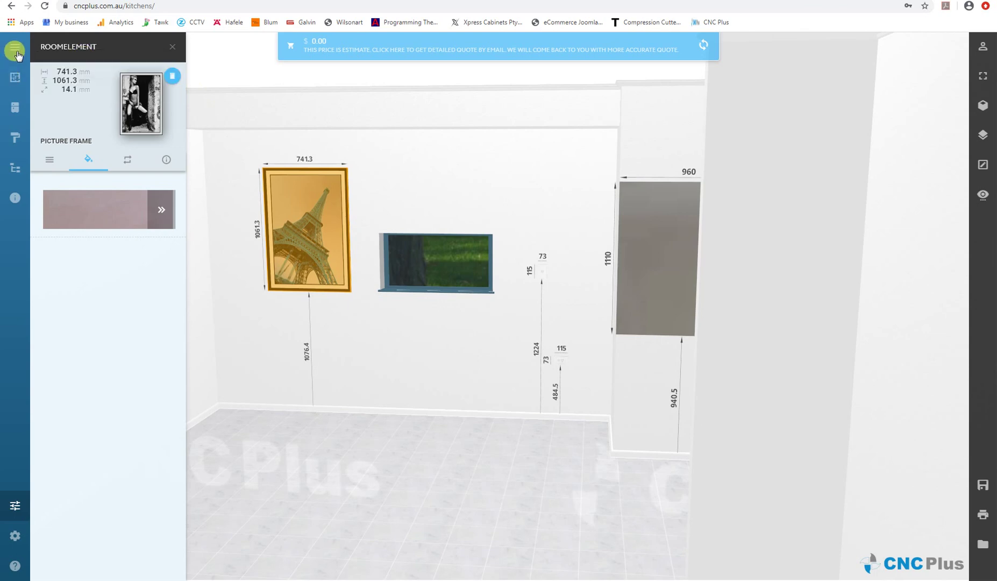
click(104, 82)
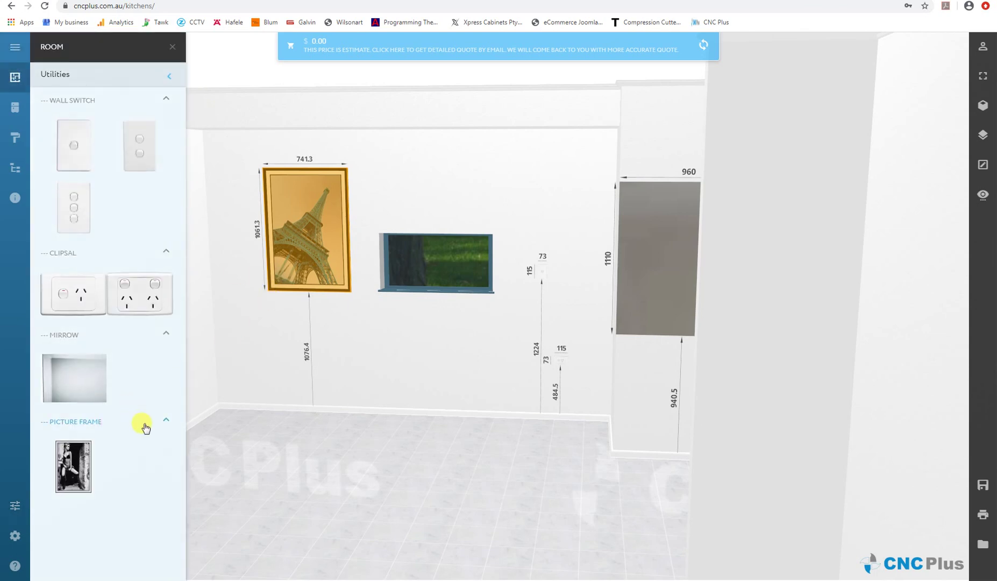